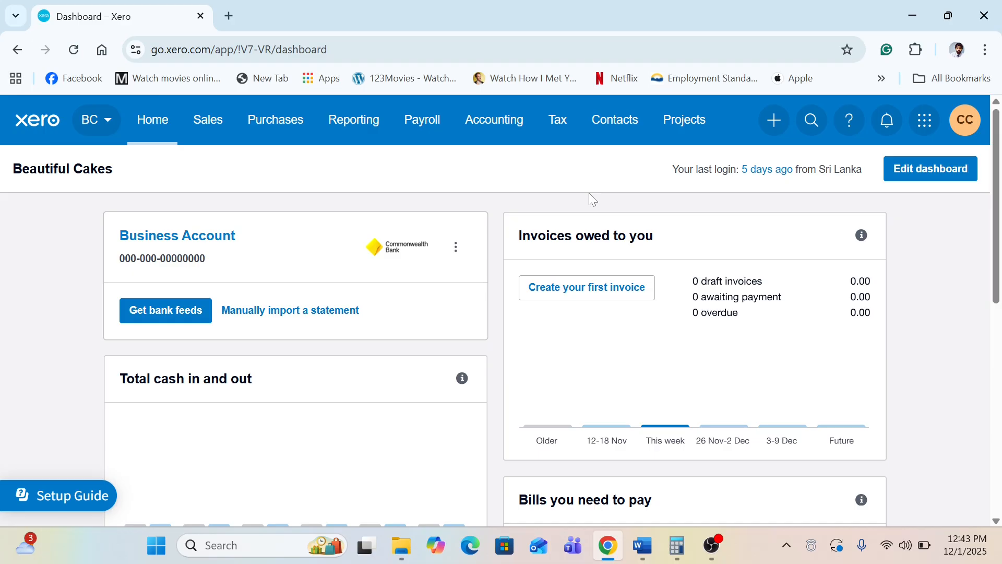
- Open a blank new bill from the Purchases bills list
{"action": "left_click", "coordinate": [776, 121]}
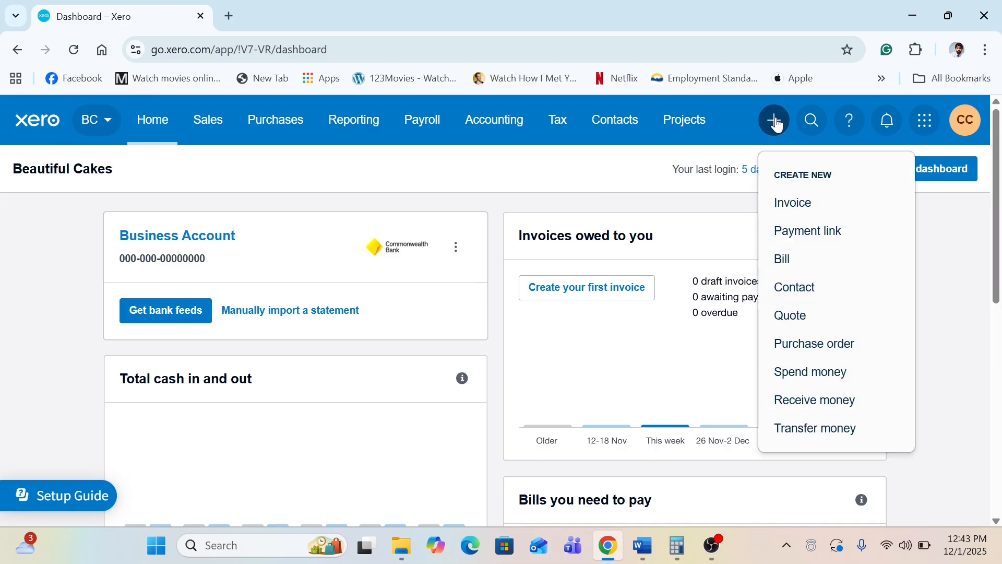
{"action": "middle_click", "coordinate": [792, 268]}
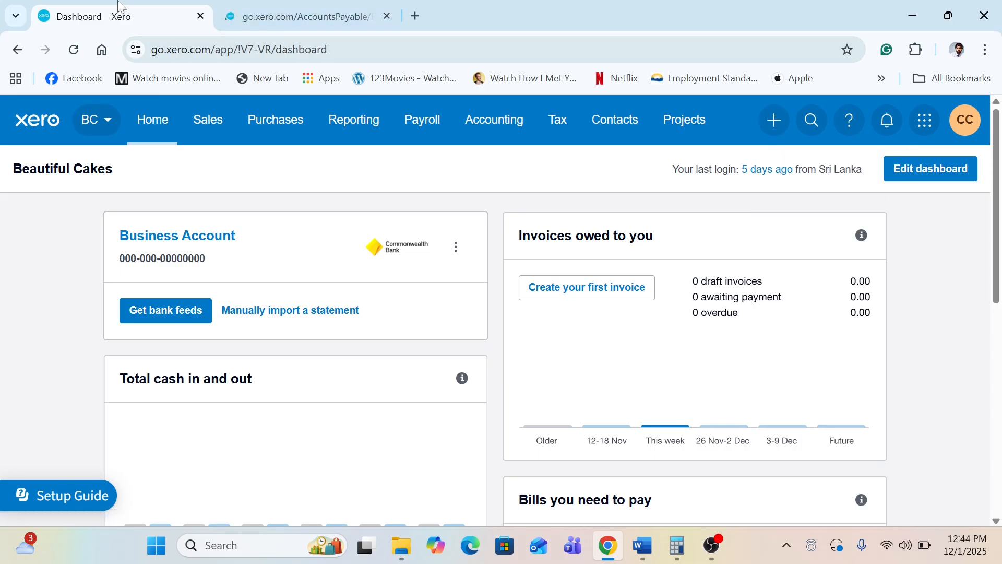
{"action": "left_click", "coordinate": [267, 132]}
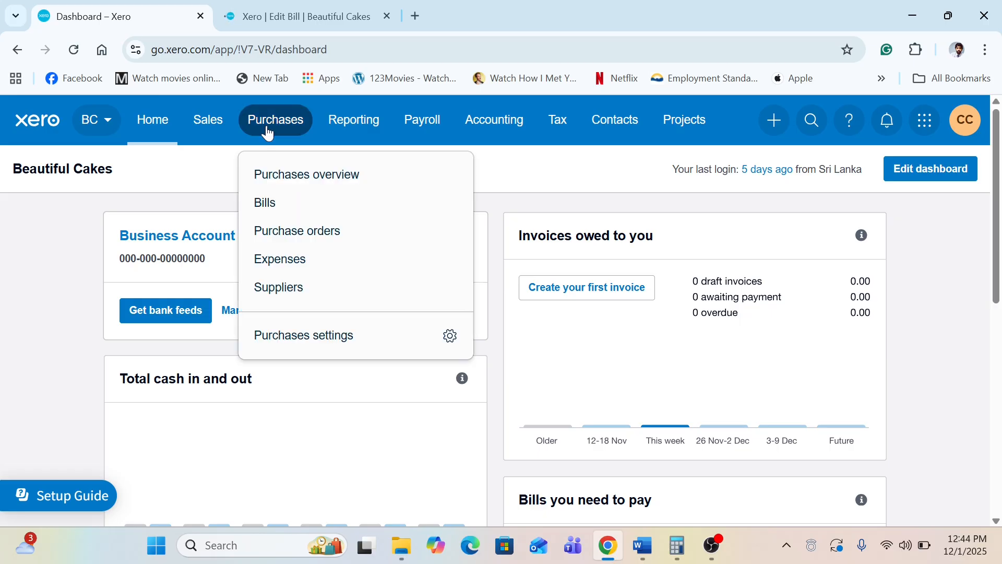
{"action": "left_click", "coordinate": [264, 207]}
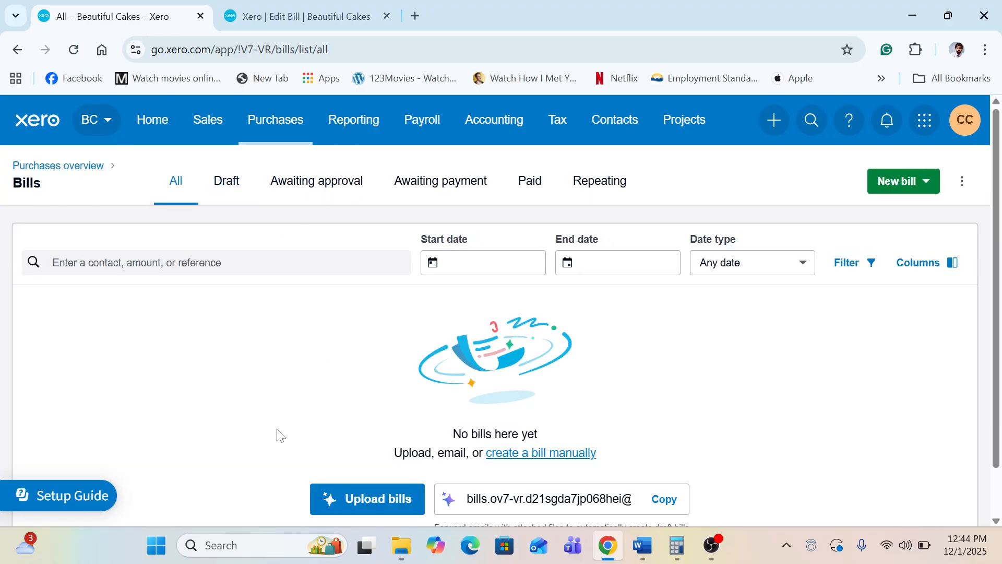
{"action": "left_click", "coordinate": [892, 191]}
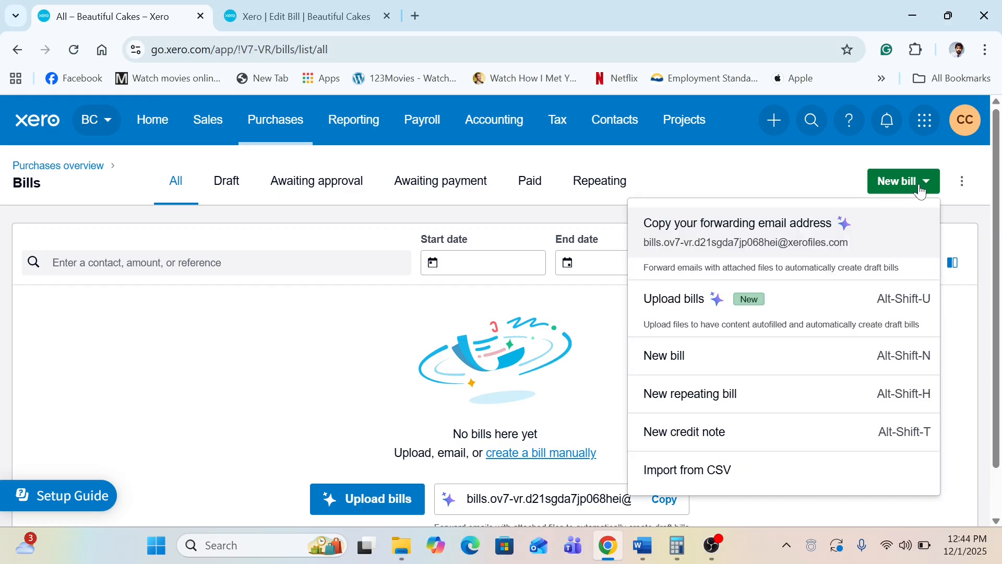
{"action": "left_click", "coordinate": [675, 356]}
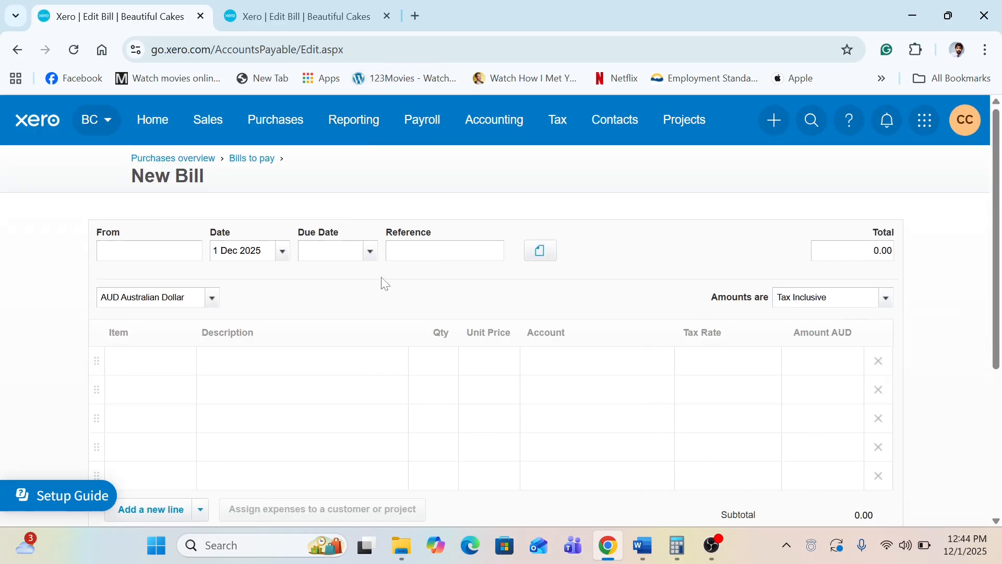
- Switch to the receipt in Word and review its supplier, date, fuel and shop item details
{"action": "left_click", "coordinate": [634, 553]}
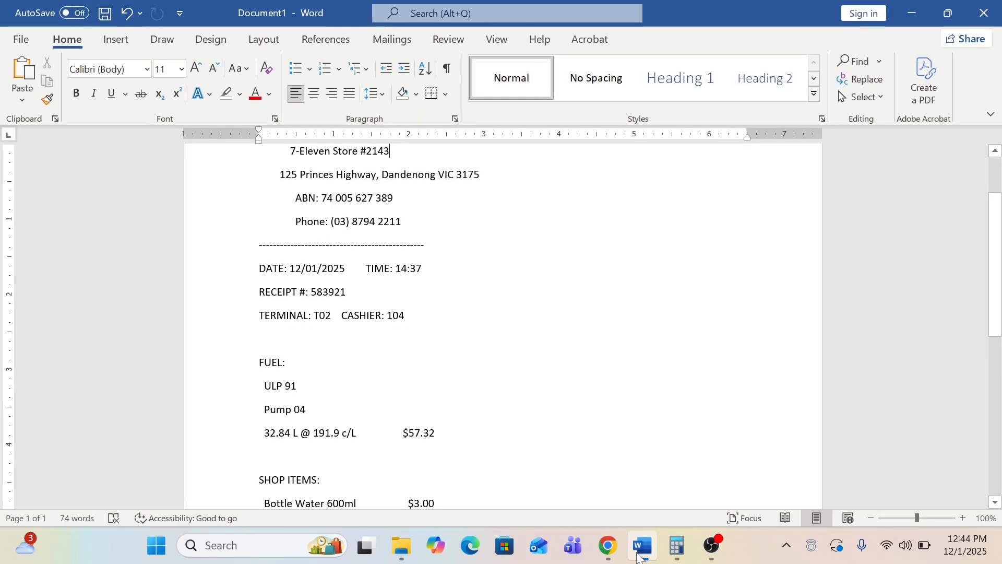
{"action": "key", "text": "Up"}
{"action": "key", "text": "Up"}
{"action": "key", "text": "Up"}
{"action": "key", "text": "Down"}
{"action": "key", "text": "Down"}
{"action": "key", "text": "Down"}
{"action": "key", "text": "Down"}
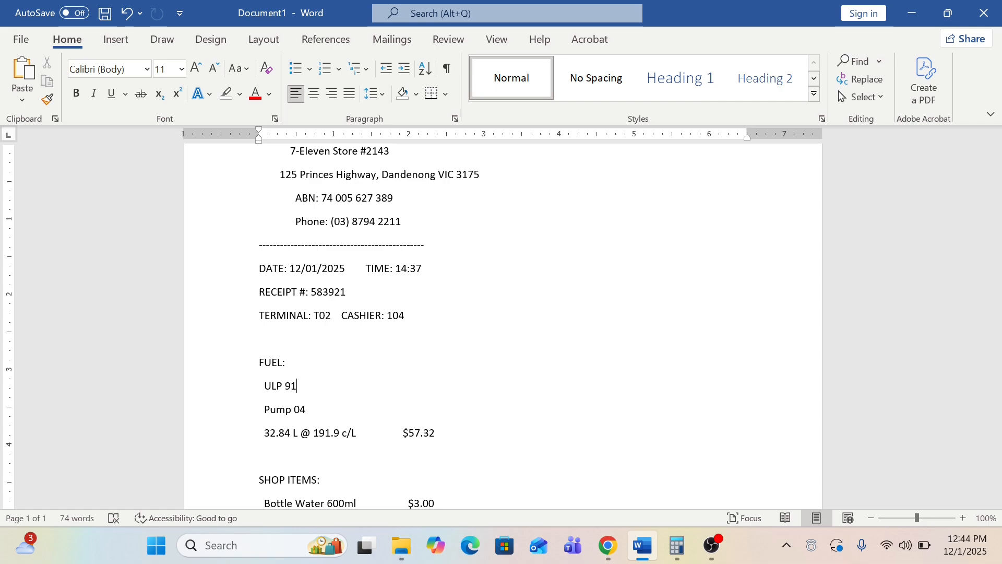
{"action": "key", "text": "Down"}
{"action": "key", "text": "Down"}
{"action": "key", "text": "Down"}
{"action": "key", "text": "Down"}
{"action": "key", "text": "Down"}
{"action": "key", "text": "Down"}
{"action": "key", "text": "Down"}
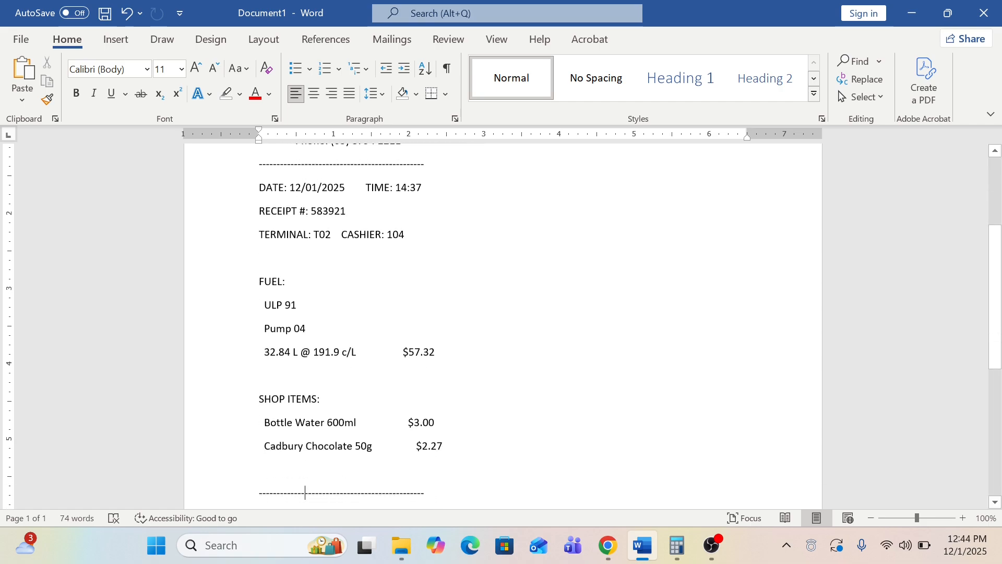
{"action": "key", "text": "Up"}
{"action": "key", "text": "Up"}
{"action": "key", "text": "Up"}
{"action": "key", "text": "Up"}
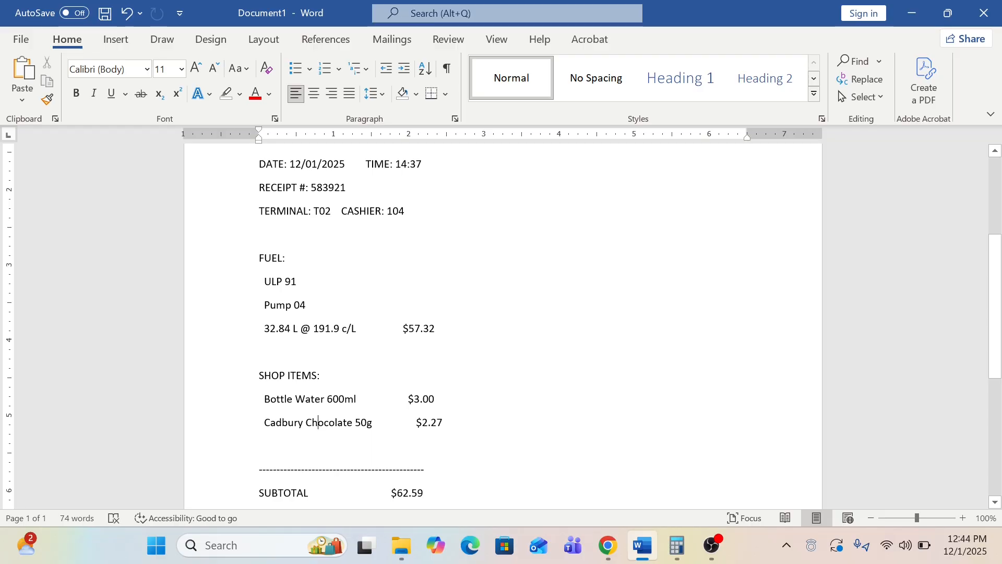
- Switch back to Xero, open the chart of accounts in a separate browser tab and close the duplicate New Bill tab
{"action": "left_click", "coordinate": [608, 546]}
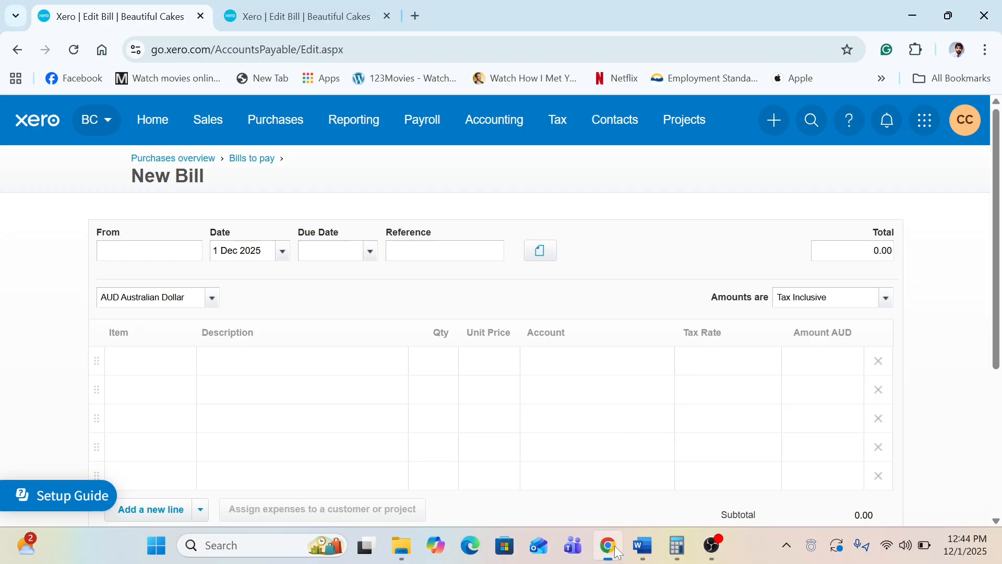
{"action": "left_click", "coordinate": [499, 135]}
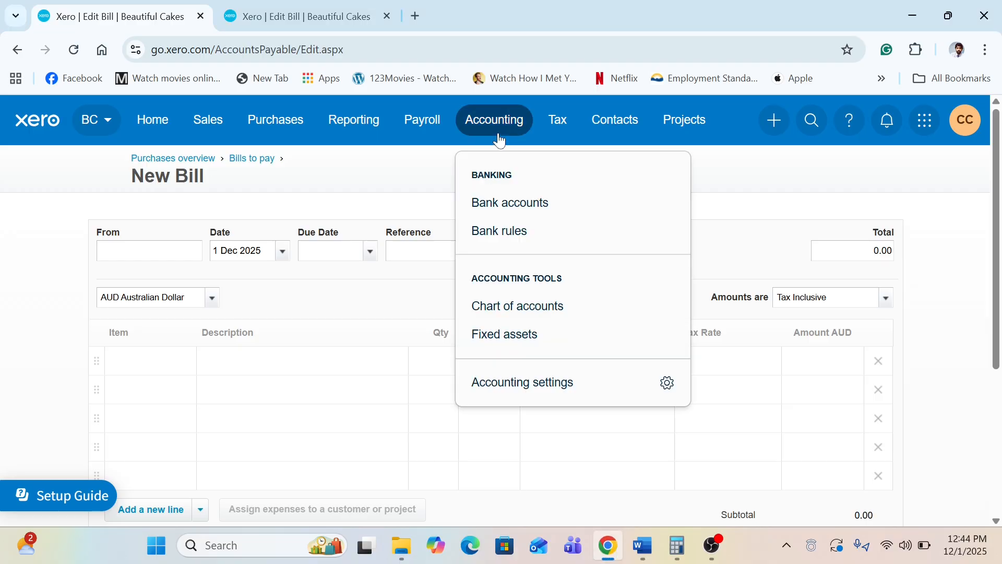
{"action": "middle_click", "coordinate": [506, 308]}
{"action": "left_click", "coordinate": [377, 24]}
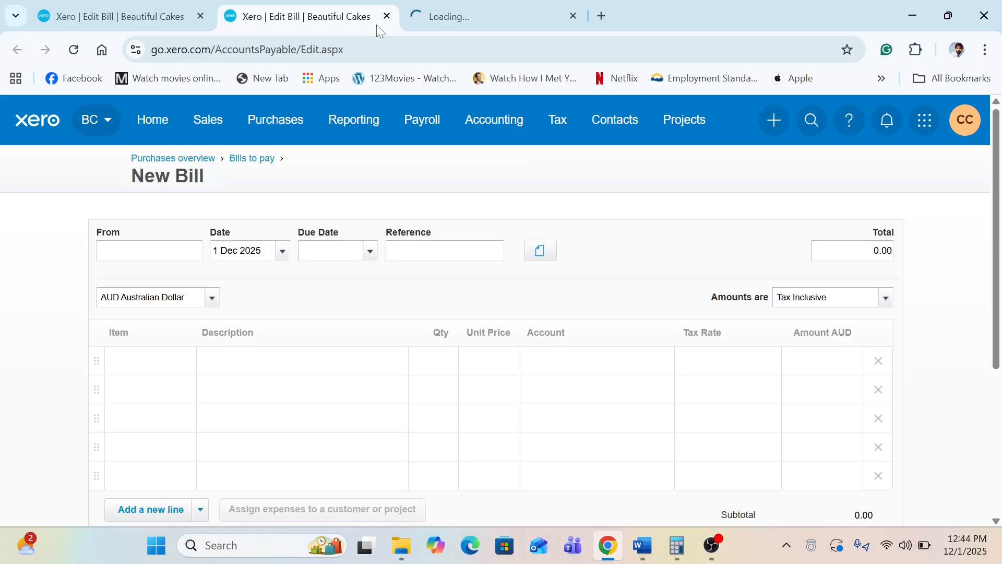
{"action": "left_click", "coordinate": [387, 16]}
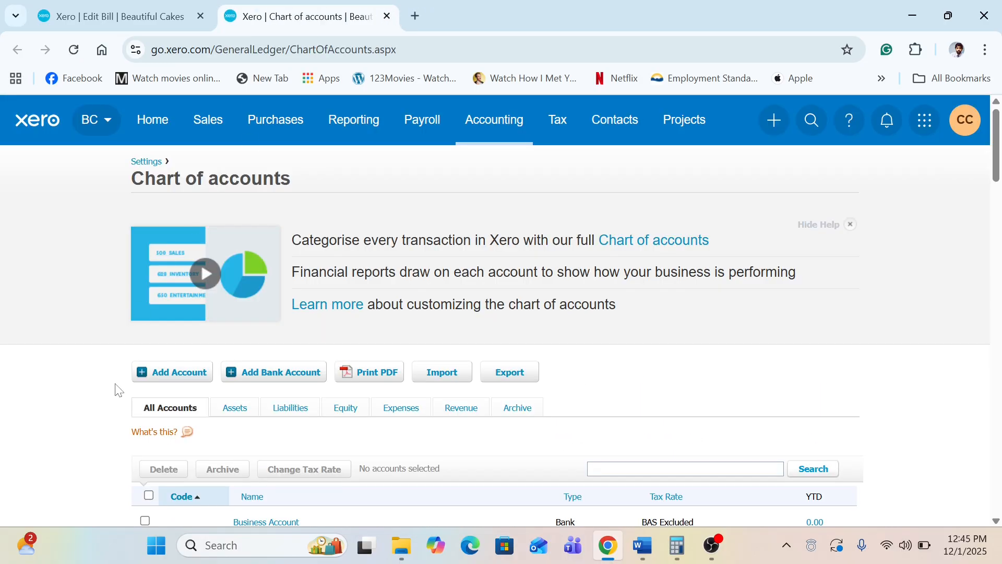
- Filter the chart of accounts to expenses and review the existing account names and codes
{"action": "scroll", "coordinate": [116, 389], "scroll_direction": "down", "scroll_amount": 10}
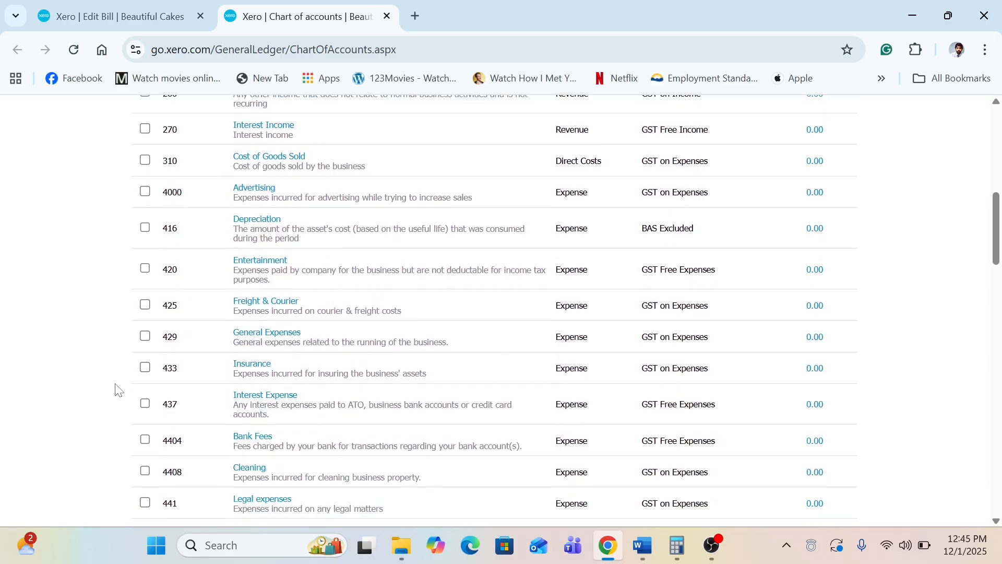
{"action": "scroll", "coordinate": [116, 390], "scroll_direction": "down", "scroll_amount": 1}
{"action": "scroll", "coordinate": [116, 389], "scroll_direction": "up", "scroll_amount": 8}
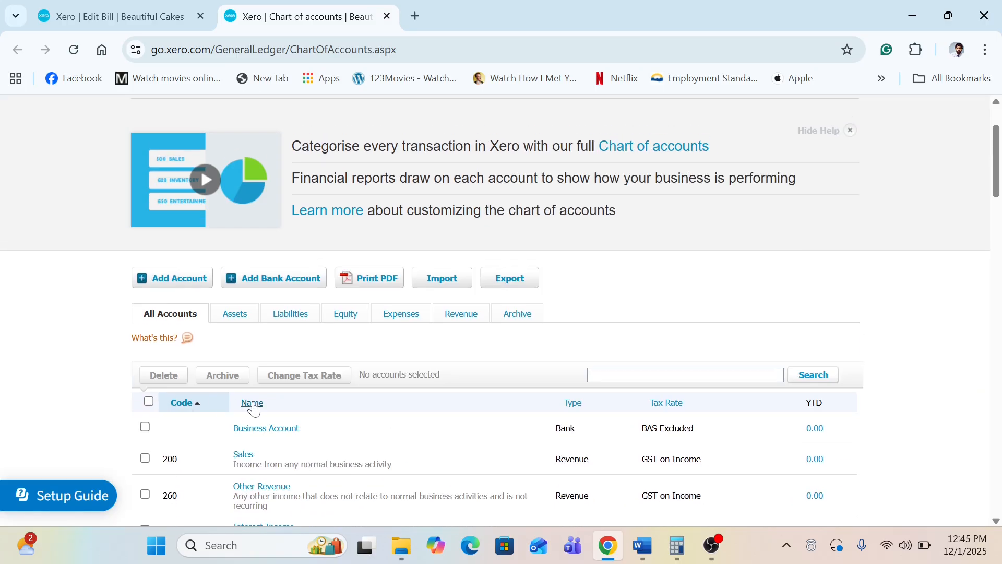
{"action": "left_click", "coordinate": [390, 324]}
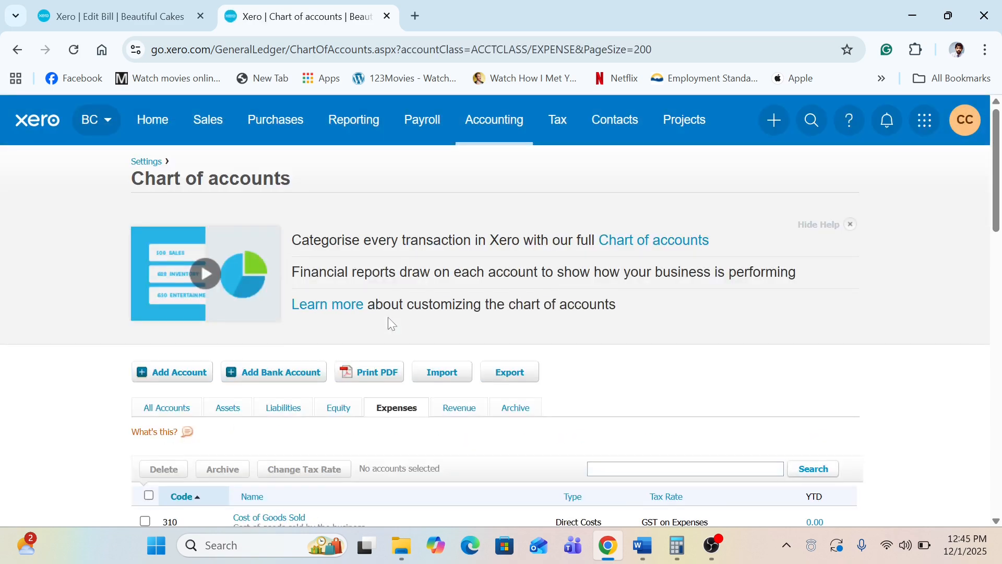
{"action": "scroll", "coordinate": [57, 443], "scroll_direction": "down", "scroll_amount": 2}
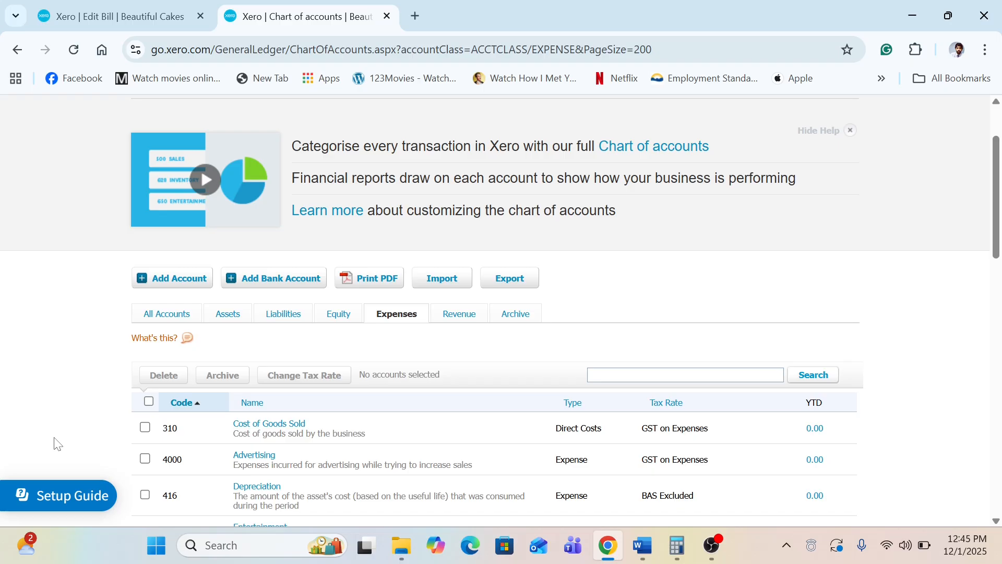
{"action": "scroll", "coordinate": [57, 444], "scroll_direction": "down", "scroll_amount": 5}
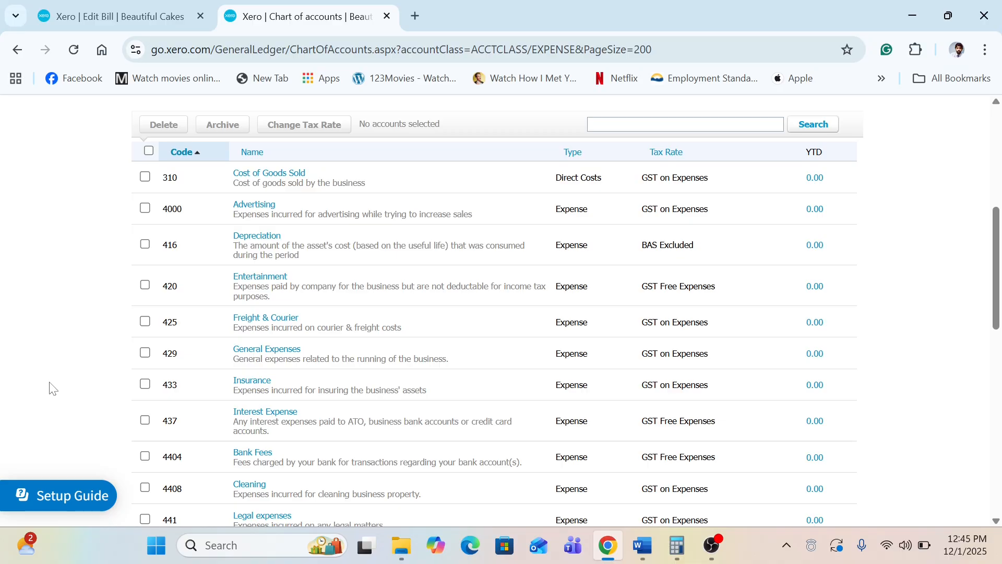
{"action": "scroll", "coordinate": [52, 389], "scroll_direction": "down", "scroll_amount": 2}
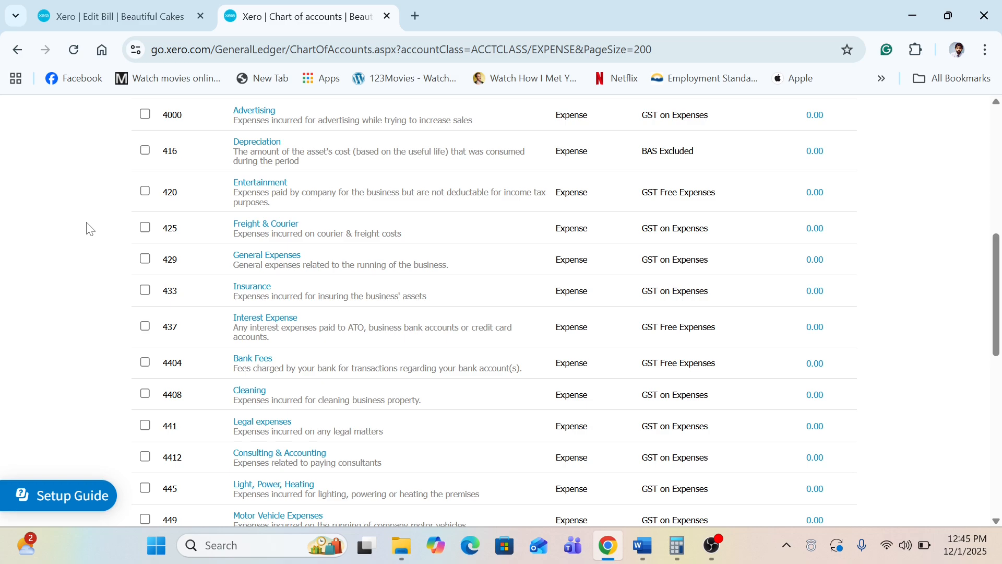
{"action": "scroll", "coordinate": [87, 227], "scroll_direction": "up", "scroll_amount": 9}
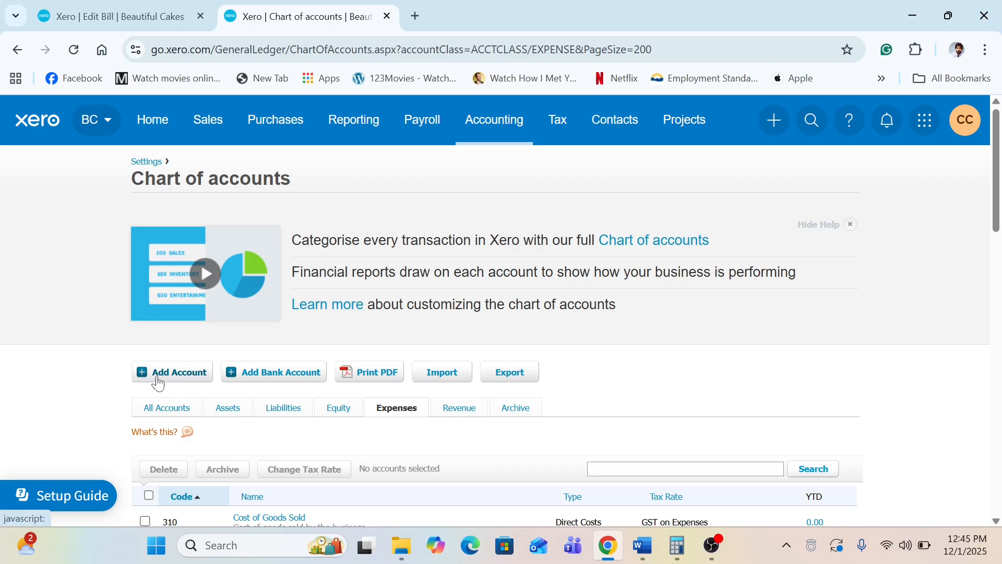
- Start a new account in the chart of accounts with type Expense and code 421
{"action": "left_click", "coordinate": [159, 381]}
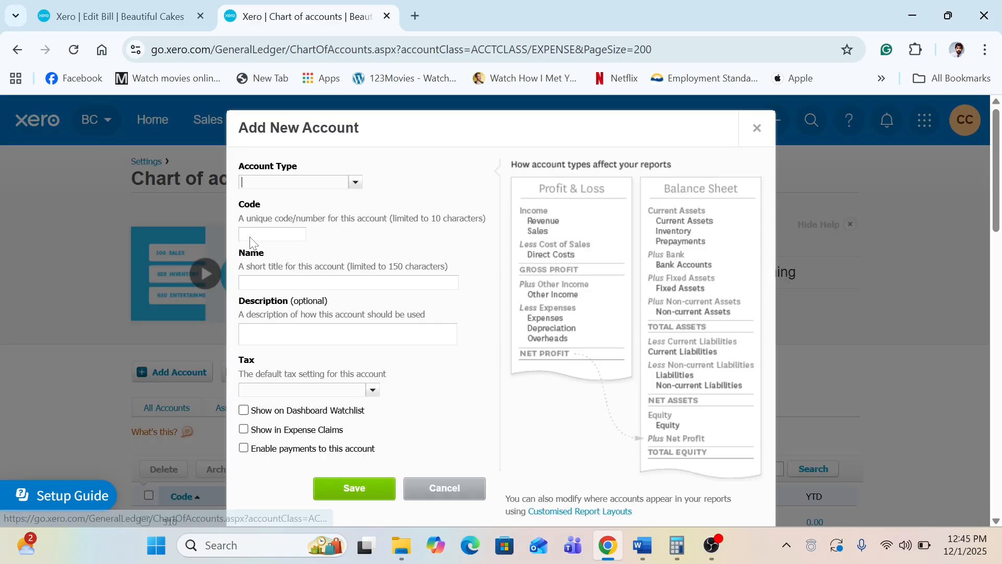
{"action": "type", "text": "e"}
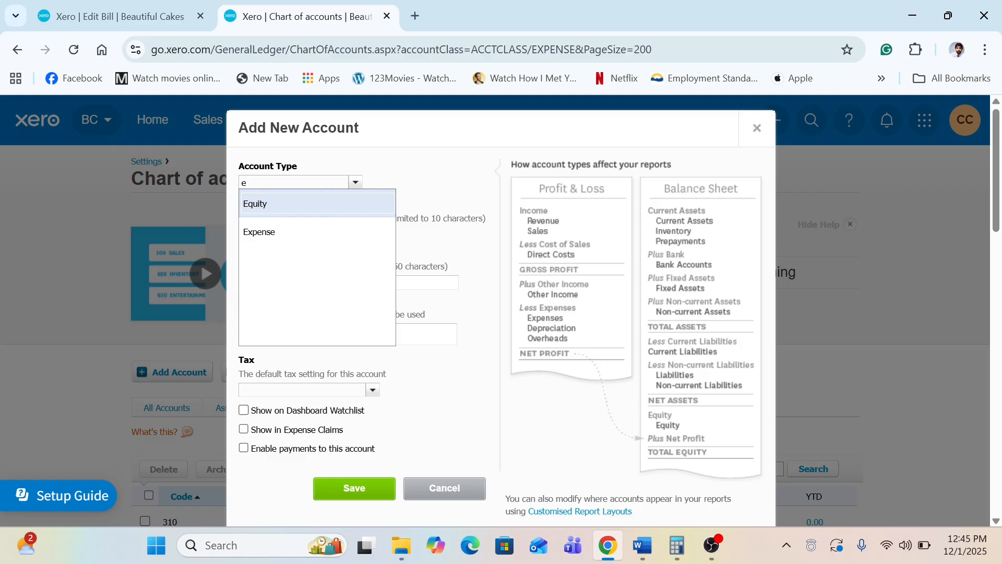
{"action": "type", "text": "xp"}
{"action": "left_click", "coordinate": [279, 209]}
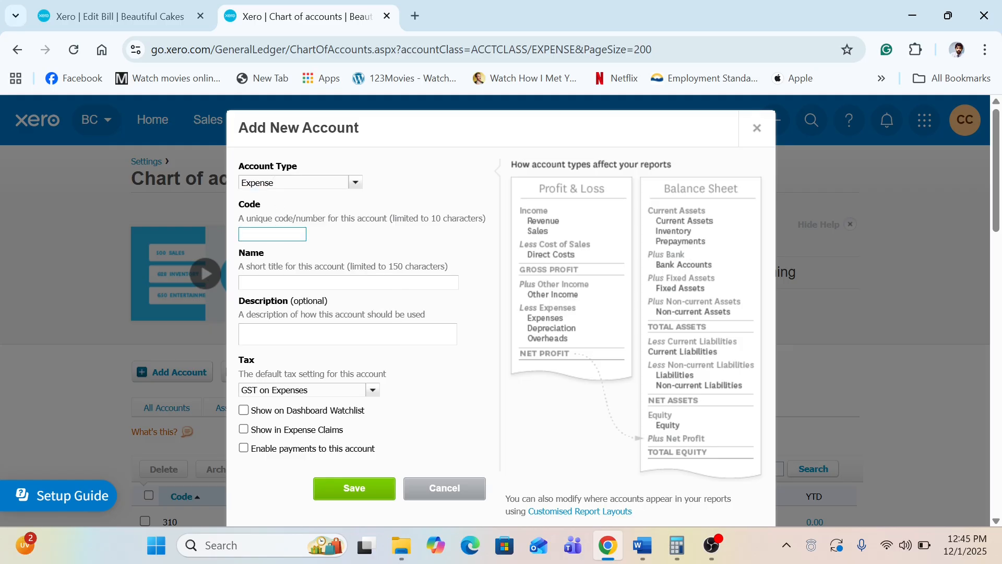
{"action": "type", "text": "421"}
{"action": "left_click", "coordinate": [357, 252]}
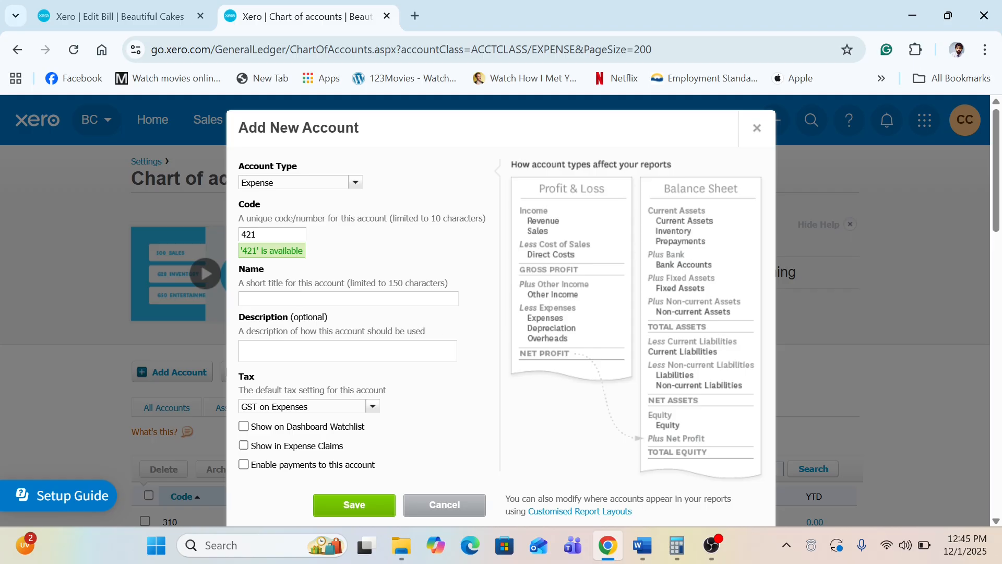
- Name the new account Staff Amenities, leave its description blank and save it
{"action": "left_click", "coordinate": [353, 299]}
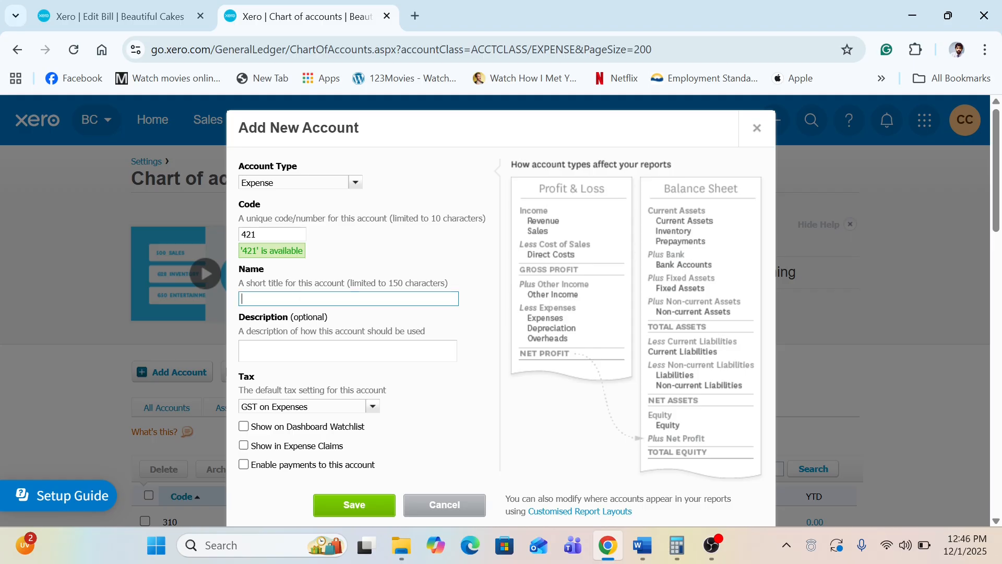
{"action": "type", "text": "Staff Amenities"}
{"action": "left_click", "coordinate": [424, 393]}
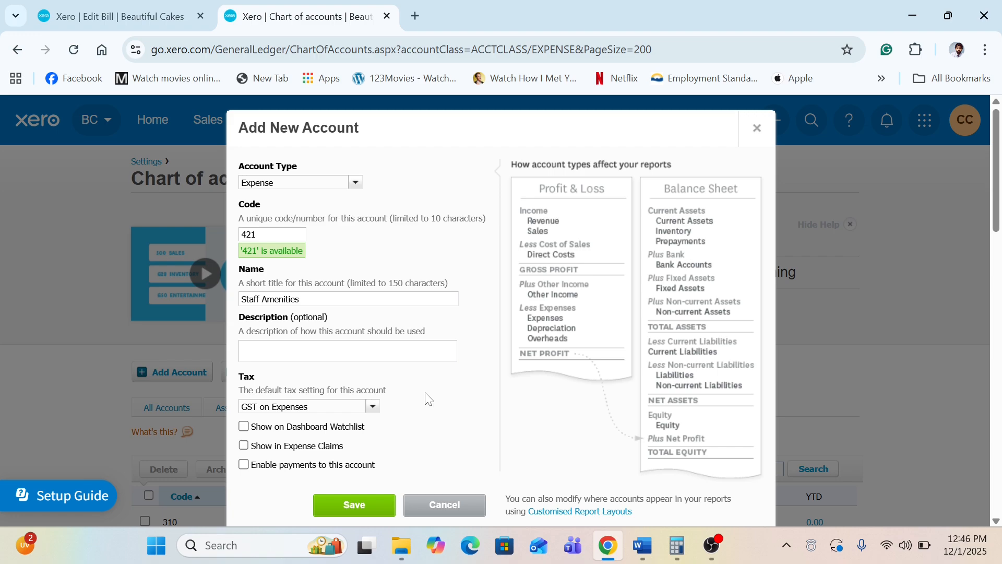
{"action": "left_click", "coordinate": [401, 351]}
{"action": "left_click", "coordinate": [448, 398]}
{"action": "left_click", "coordinate": [372, 507]}
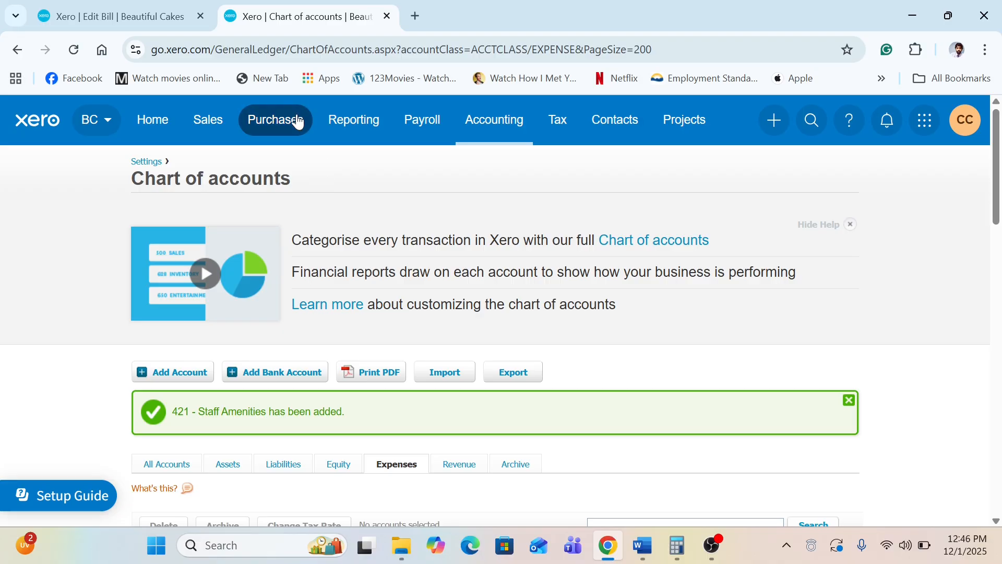
- Go back to the New Bill tab, switch to the receipt in Word and copy the supplier name from its heading
{"action": "left_click", "coordinate": [172, 12]}
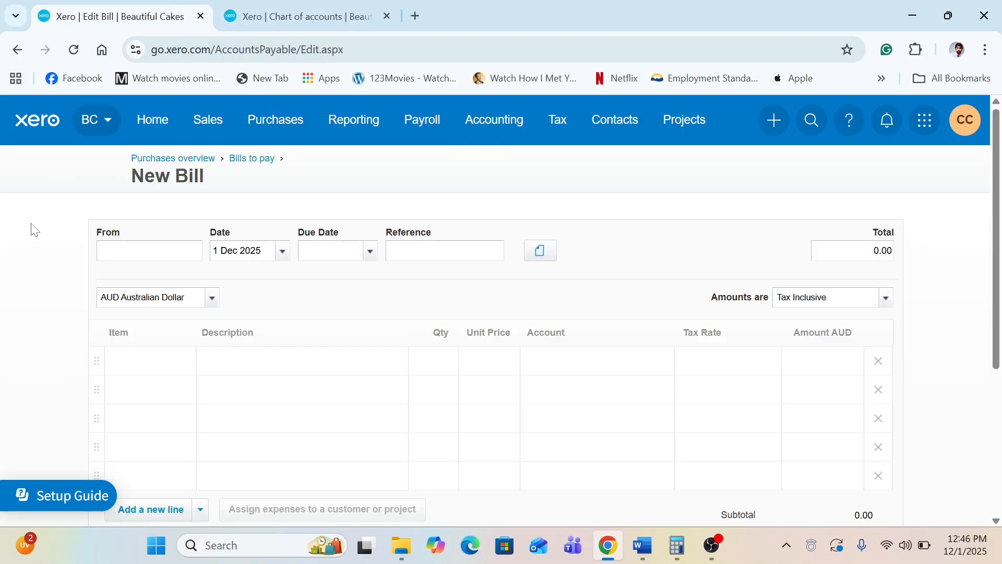
{"action": "left_click", "coordinate": [67, 56]}
{"action": "left_click", "coordinate": [643, 546]}
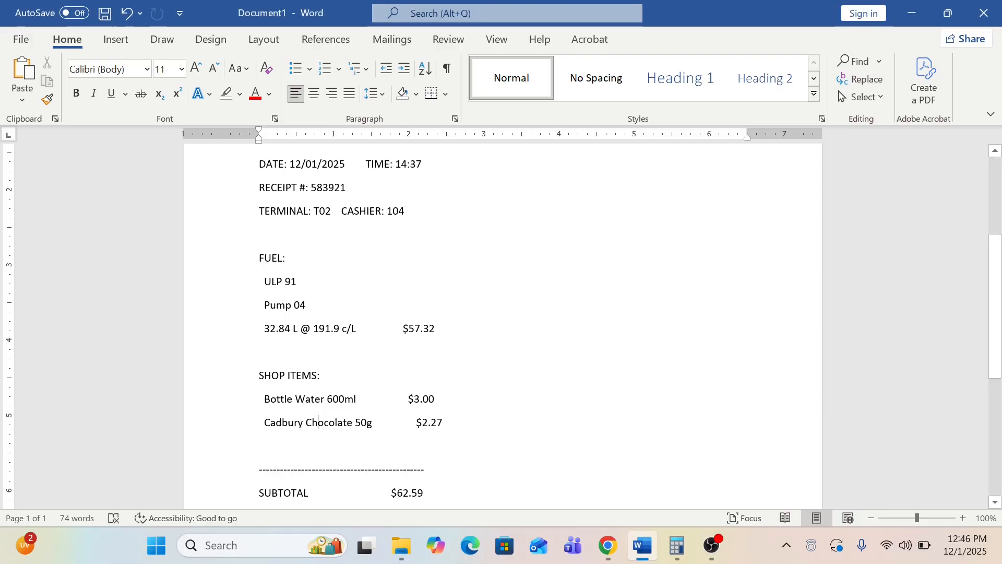
{"action": "scroll", "coordinate": [299, 295], "scroll_direction": "up", "scroll_amount": 2}
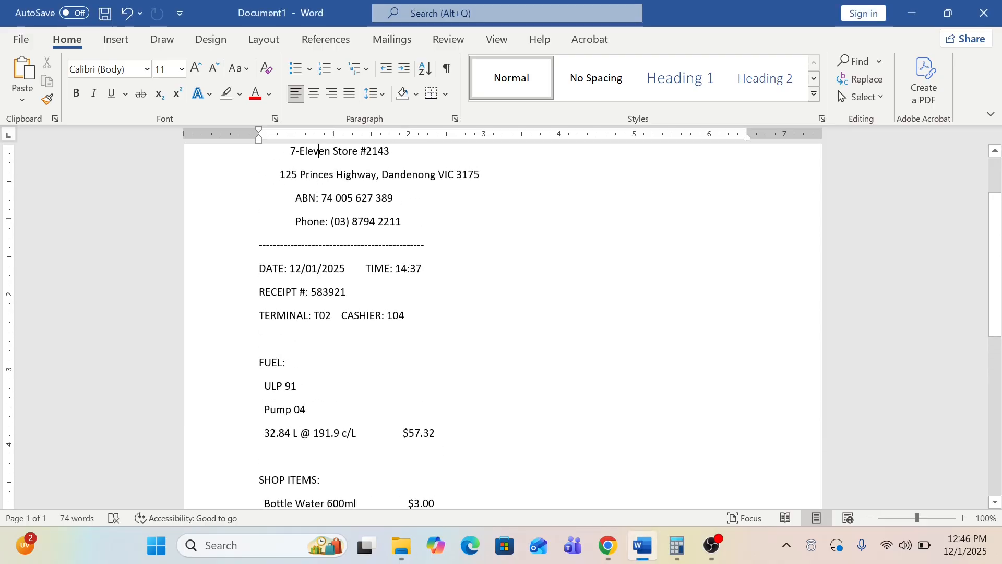
{"action": "left_click_drag", "start_coordinate": [291, 152], "coordinate": [325, 152]}
{"action": "key", "text": "ctrl+c"}
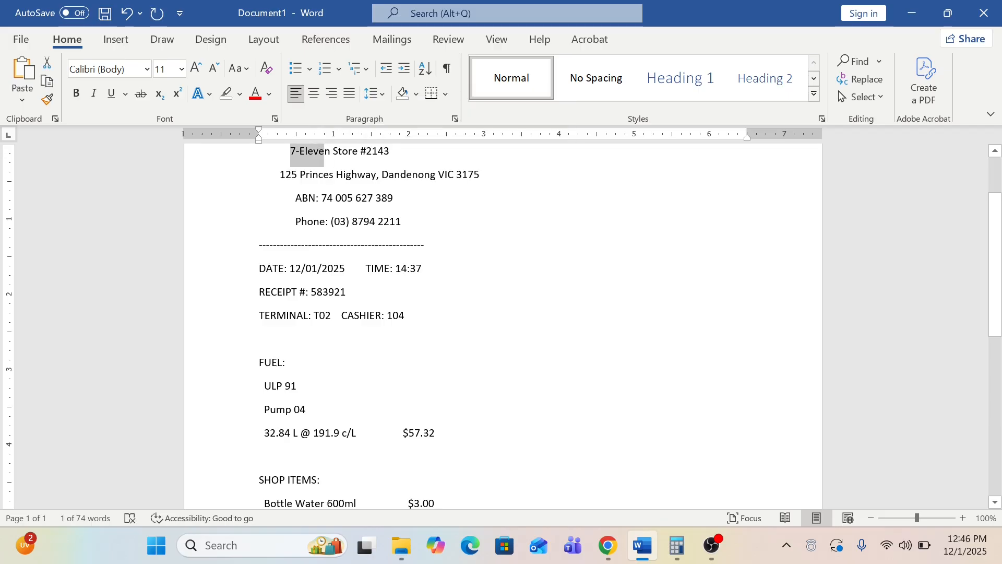
- Switch back to Xero and enter 7-Eleven as the supplier in the new bill's From field
{"action": "key", "text": "alt+Tab"}
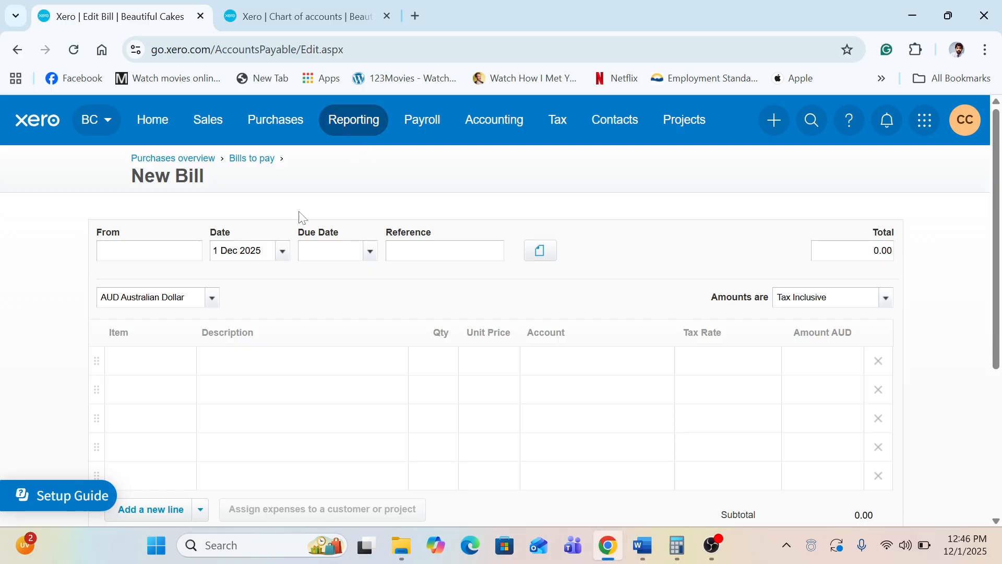
{"action": "left_click", "coordinate": [203, 248]}
{"action": "key", "text": "ctrl+v"}
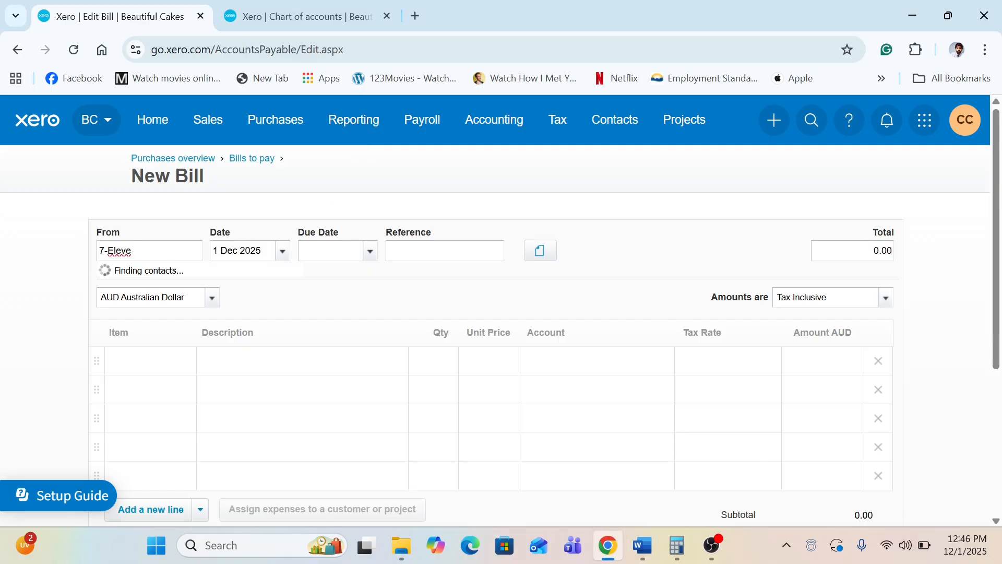
{"action": "type", "text": "n"}
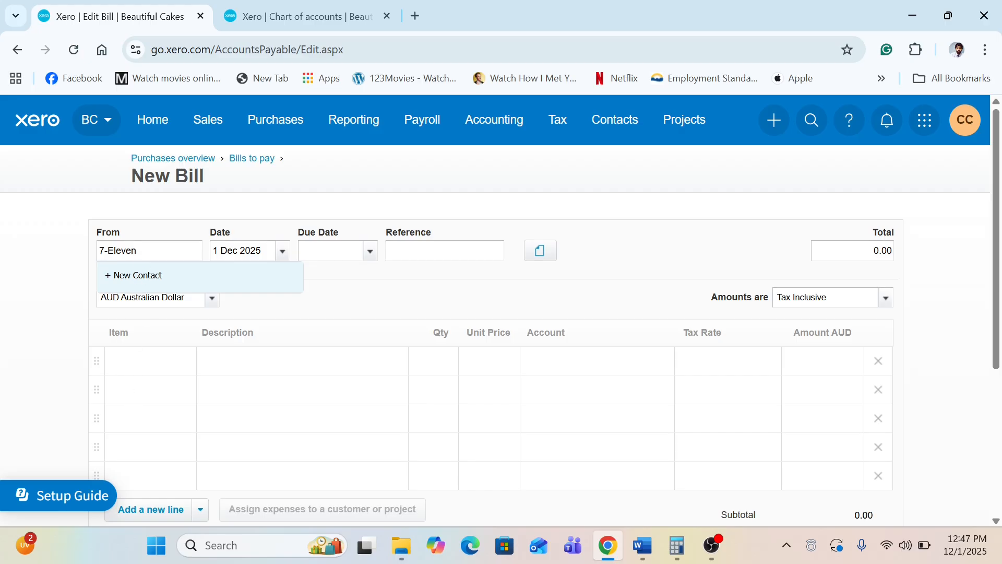
- Check the receipt date in Word, return to the new bill and set its date and due date to 12.01.2025
{"action": "key", "text": "Tab"}
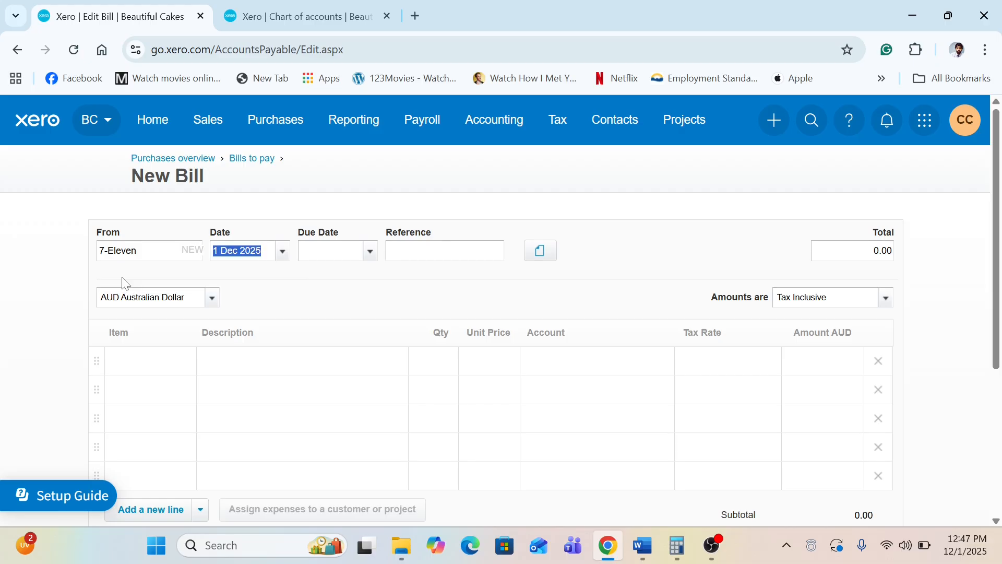
{"action": "left_click", "coordinate": [62, 291]}
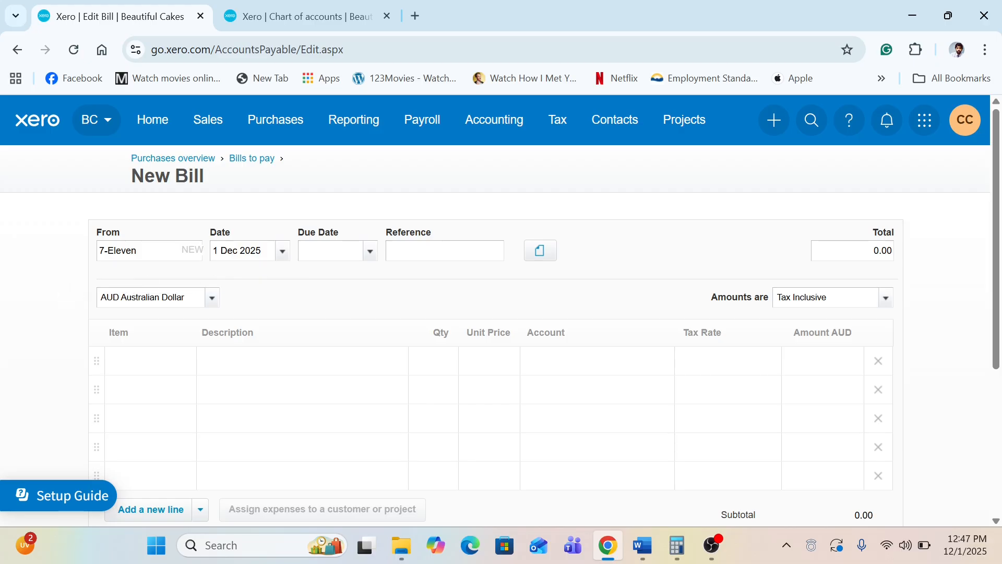
{"action": "double_click", "coordinate": [250, 250]}
{"action": "left_click", "coordinate": [312, 300]}
{"action": "left_click", "coordinate": [642, 545]}
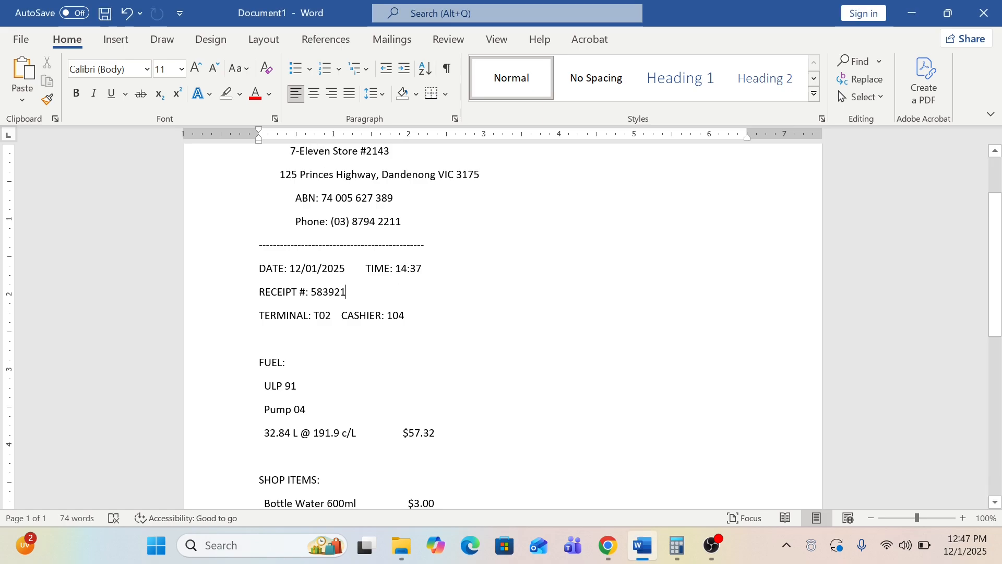
{"action": "left_click", "coordinate": [608, 544]}
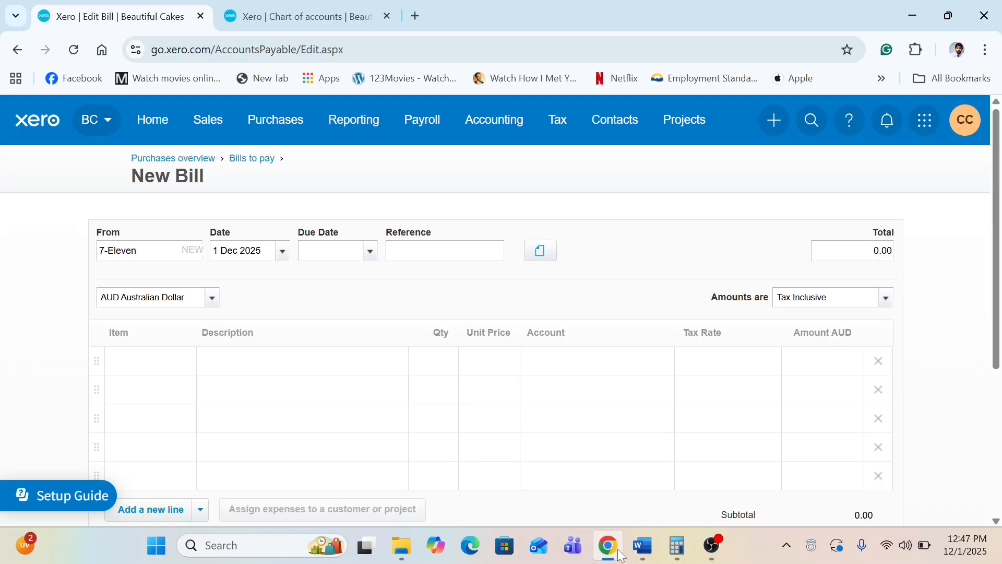
{"action": "left_click", "coordinate": [233, 251]}
{"action": "type", "text": "12.01.2025"}
{"action": "key", "text": "Tab"}
{"action": "type", "text": "12.01.2025"}
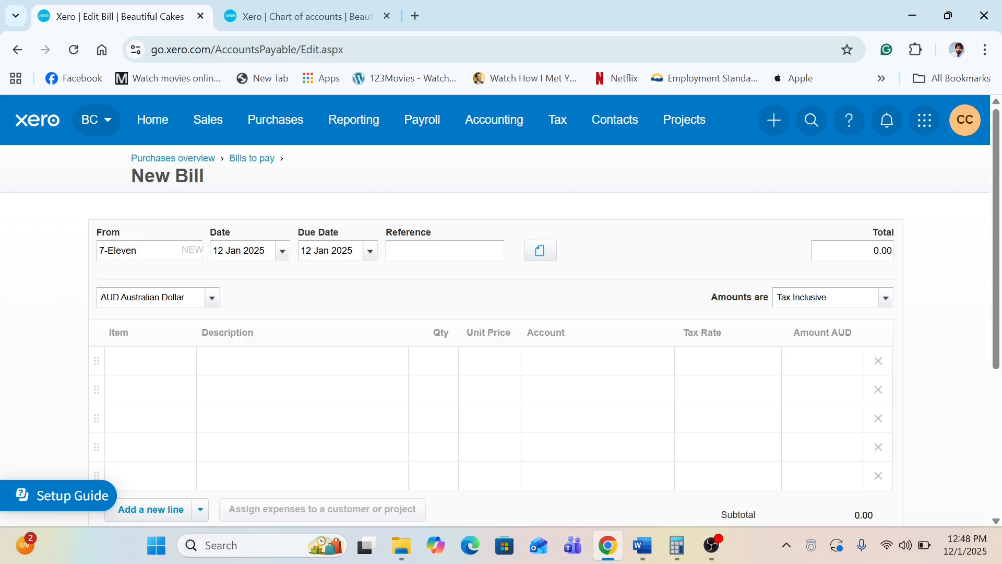
- Try the relative entries +0 and +7 as the bill's due date
{"action": "key", "text": "ctrl+a"}
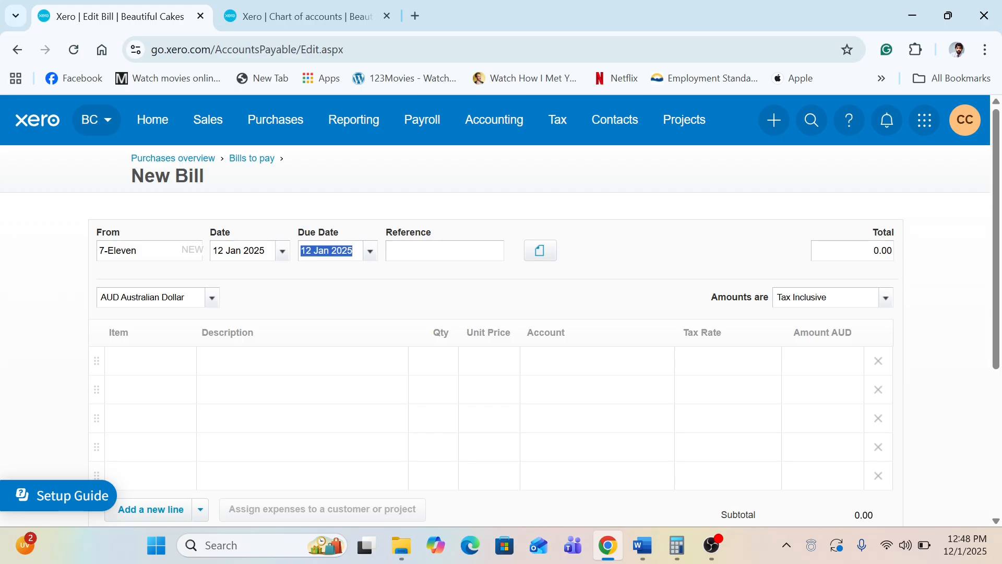
{"action": "type", "text": "+0"}
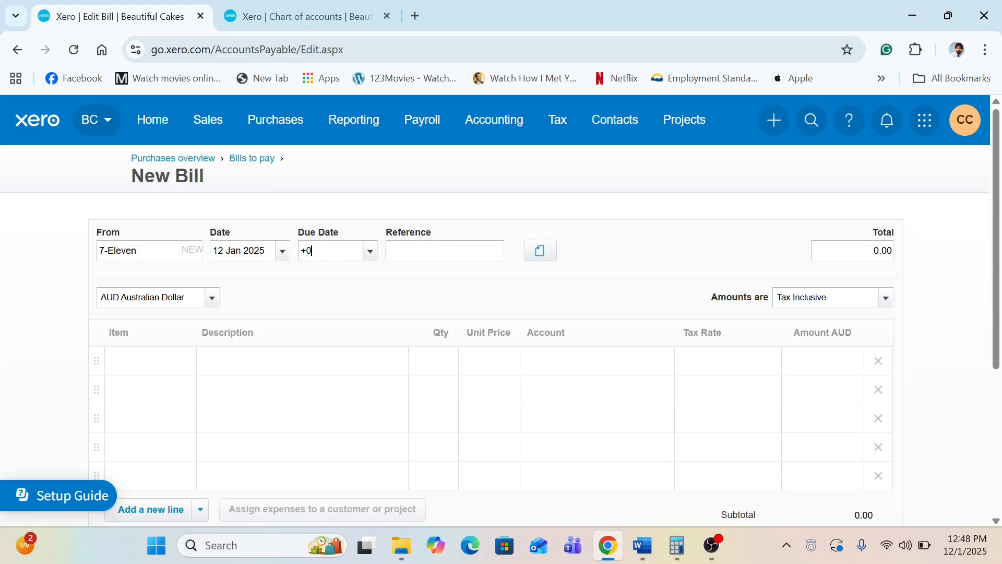
{"action": "key", "text": "Tab"}
{"action": "triple_click", "coordinate": [342, 250]}
{"action": "type", "text": "+7"}
{"action": "key", "text": "Return"}
- Set the due date to the same day as the bill date with the relative entry +0
{"action": "triple_click", "coordinate": [322, 251]}
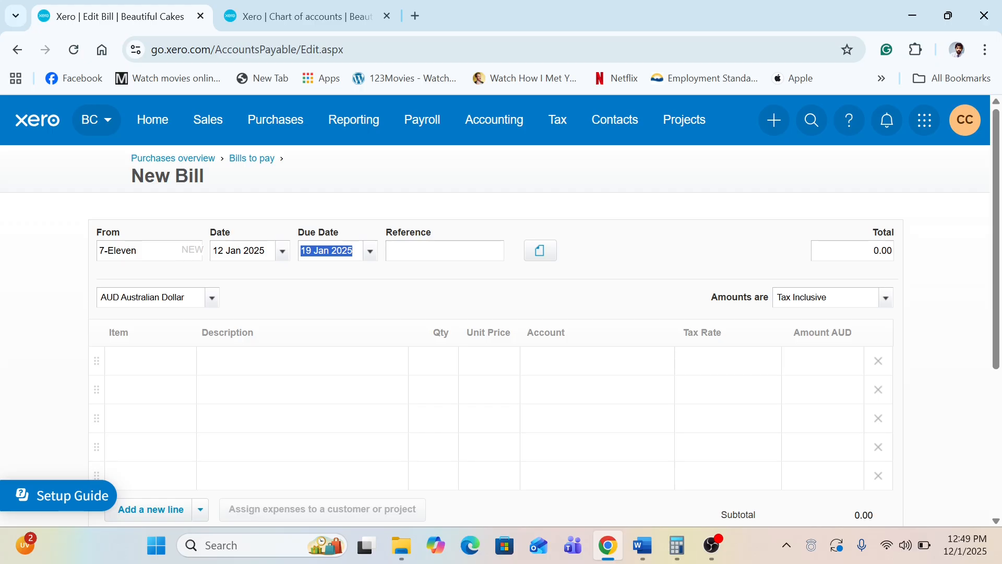
{"action": "type", "text": "="}
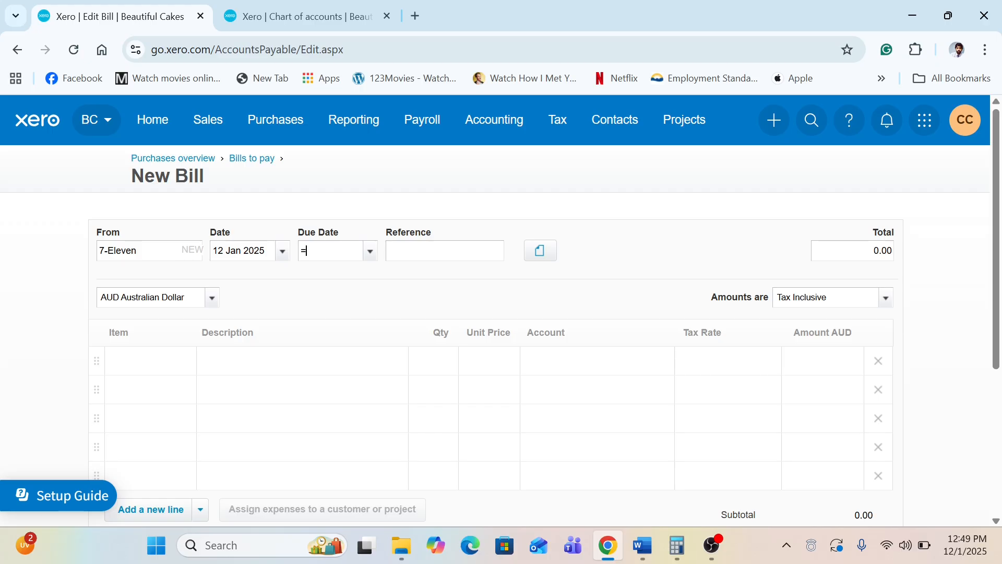
{"action": "key", "text": "BackSpace"}
{"action": "type", "text": "+0"}
{"action": "key", "text": "Tab"}
- Copy the receipt number from the Word receipt into the bill's Reference field
{"action": "key", "text": "alt+Tab"}
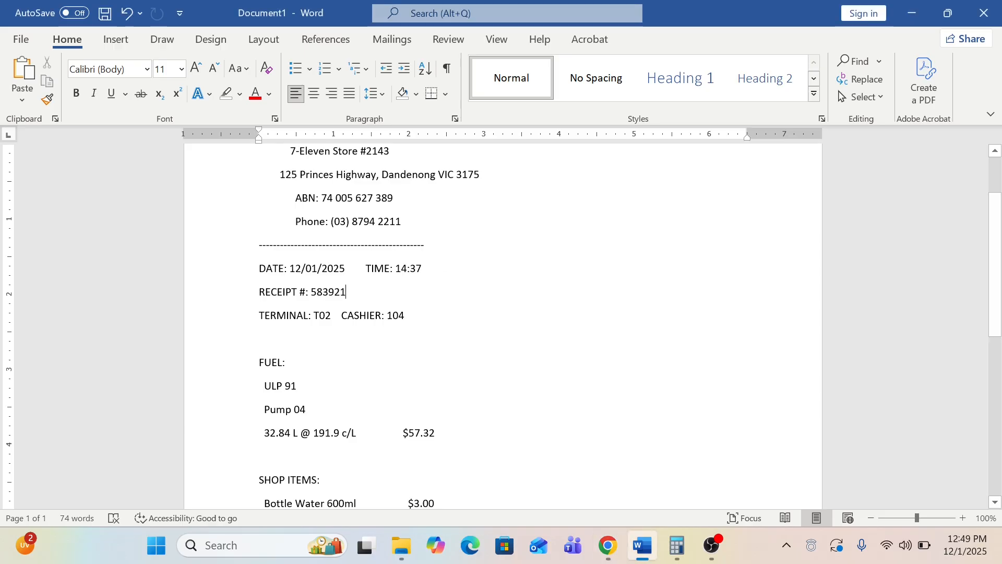
{"action": "double_click", "coordinate": [325, 291]}
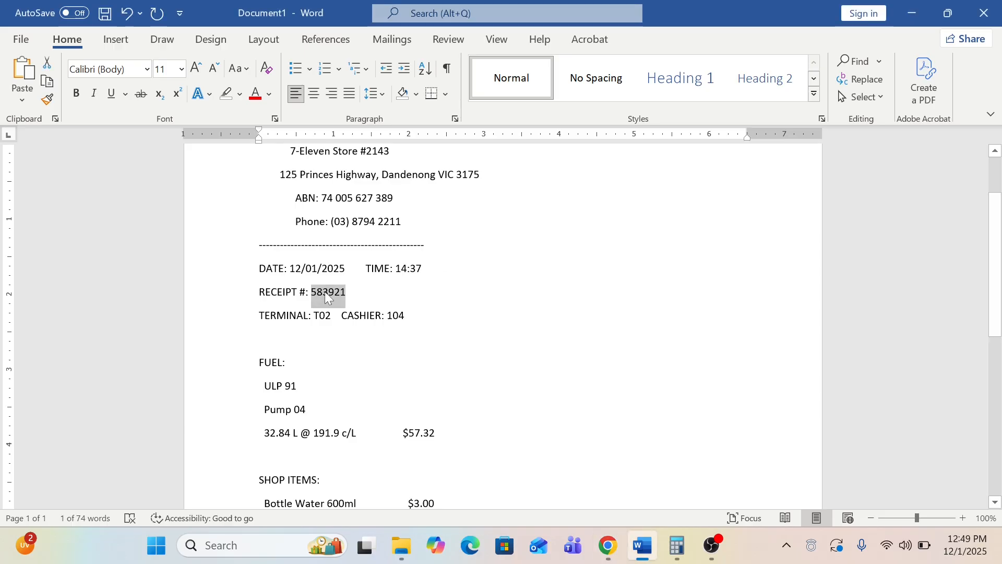
{"action": "key", "text": "alt+Tab"}
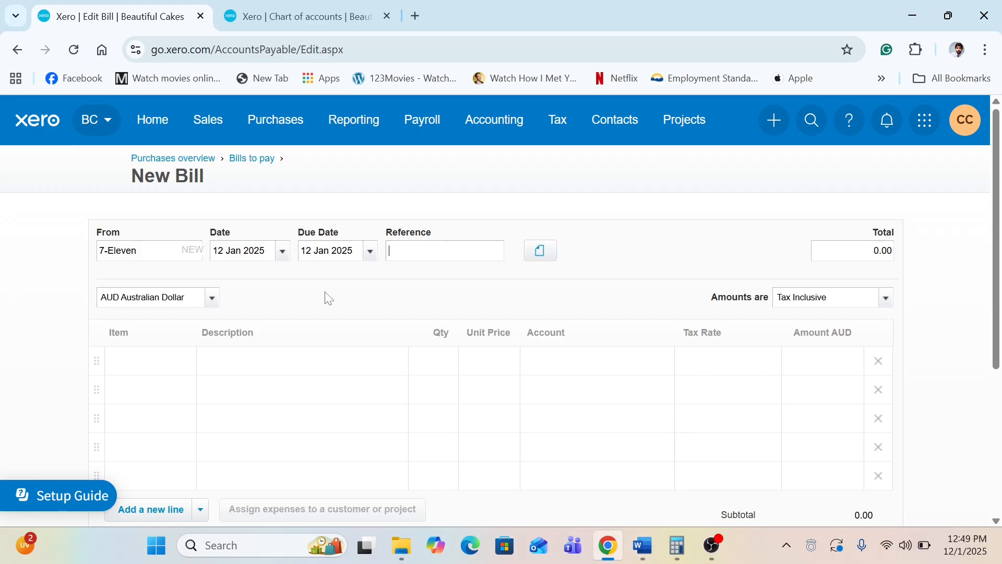
{"action": "key", "text": "ctrl+v"}
{"action": "left_click", "coordinate": [348, 395]}
- Examine the fuel, shop items, subtotal, GST and total lines of the Word receipt to see whether its prices include tax
{"action": "key", "text": "alt+Tab"}
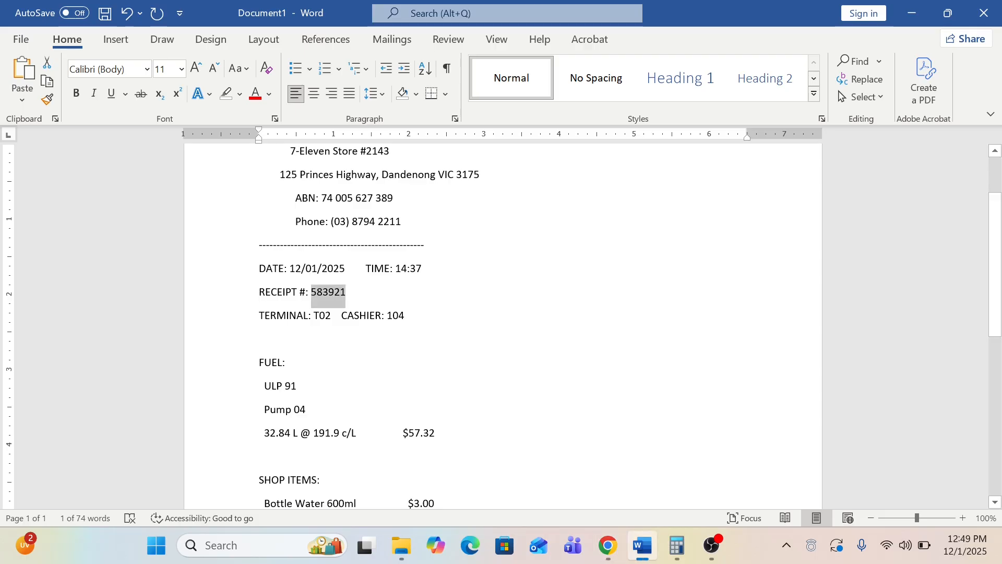
{"action": "left_click", "coordinate": [286, 363]}
{"action": "left_click", "coordinate": [286, 409]}
{"action": "scroll", "coordinate": [285, 479], "scroll_direction": "down", "scroll_amount": 3}
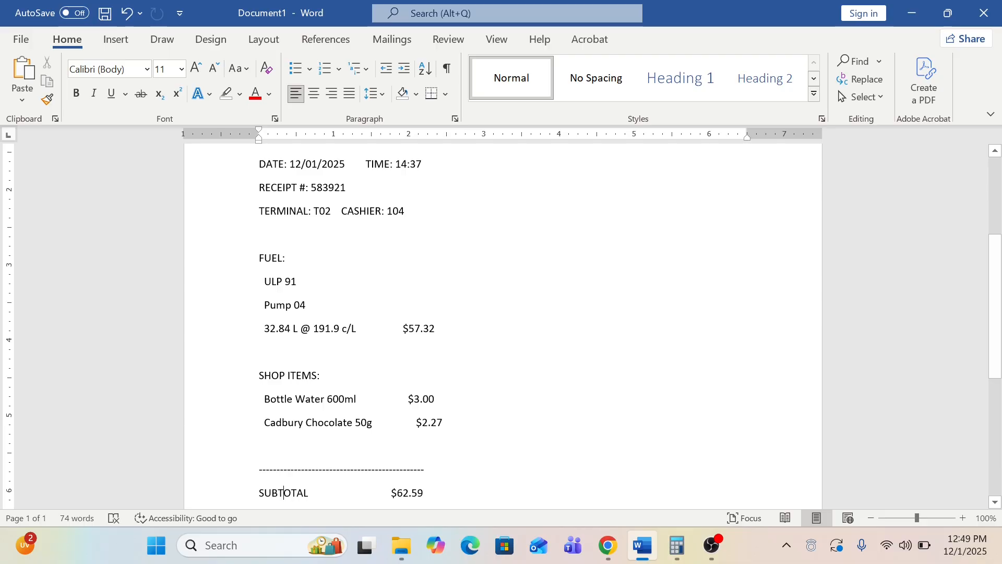
{"action": "scroll", "coordinate": [271, 491], "scroll_direction": "down", "scroll_amount": 3}
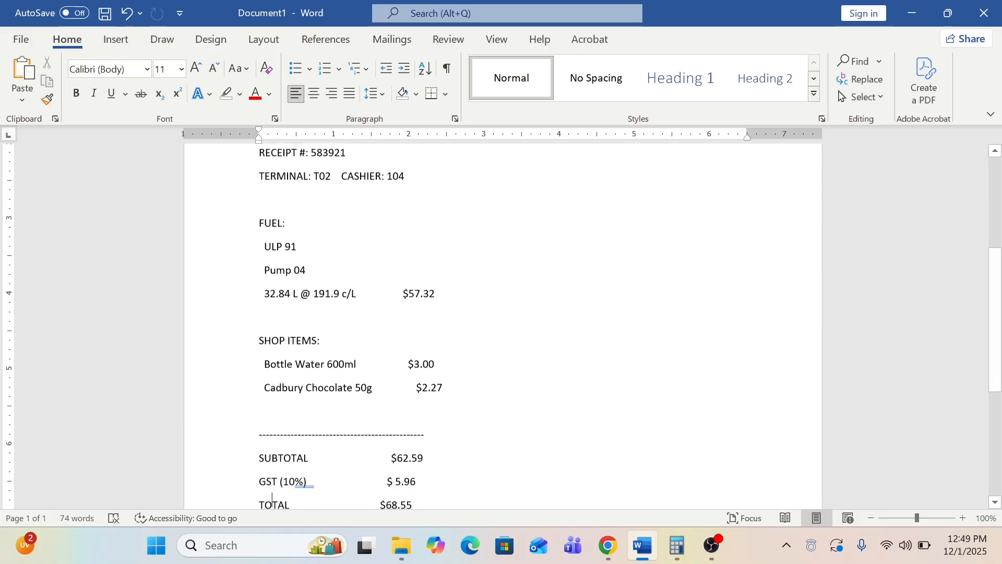
{"action": "scroll", "coordinate": [273, 500], "scroll_direction": "down", "scroll_amount": 1}
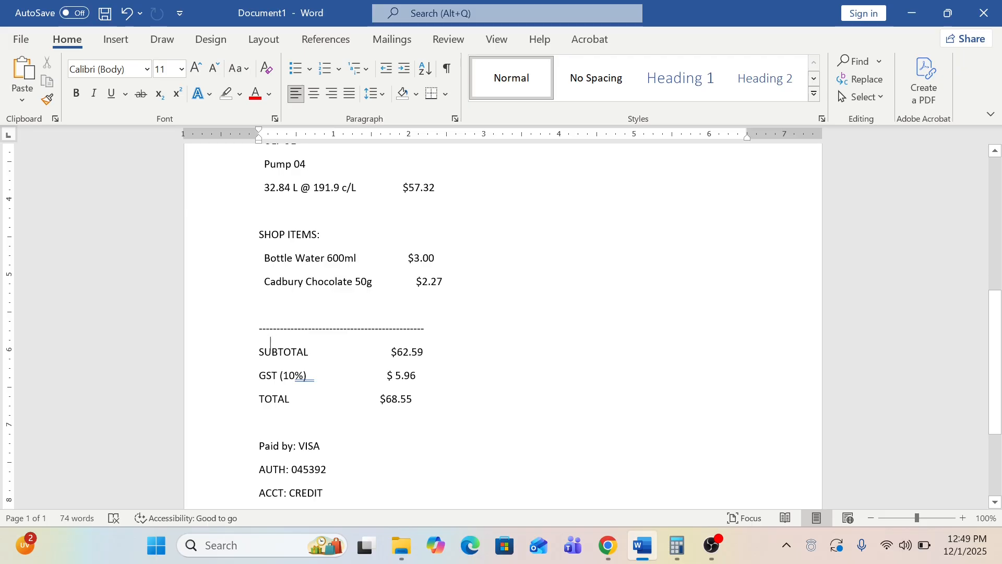
{"action": "scroll", "coordinate": [273, 500], "scroll_direction": "up", "scroll_amount": 1}
{"action": "scroll", "coordinate": [350, 325], "scroll_direction": "up", "scroll_amount": 1}
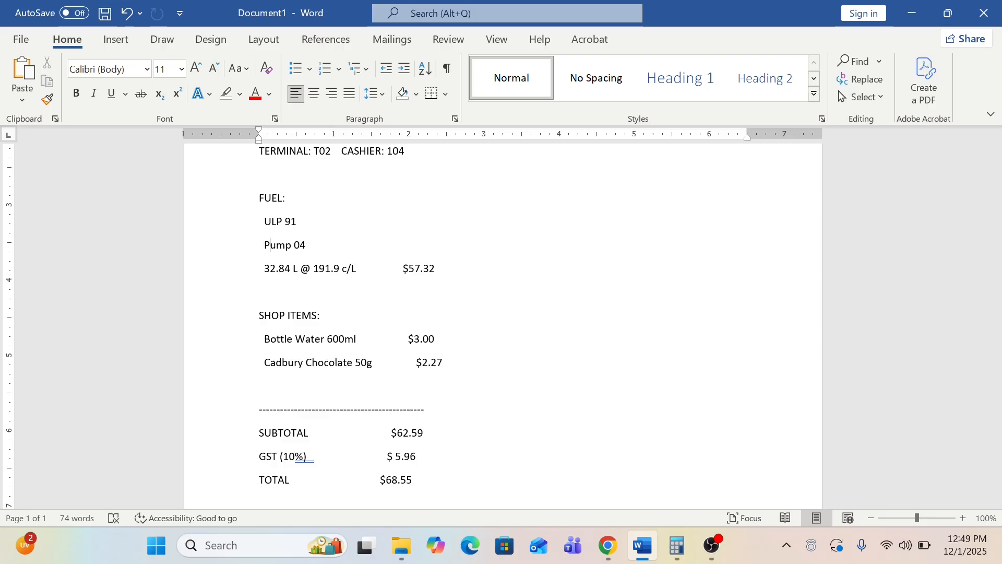
{"action": "key", "text": "Down"}
{"action": "key", "text": "Down"}
{"action": "key", "text": "Down"}
{"action": "key", "text": "Down"}
{"action": "key", "text": "Down"}
{"action": "key", "text": "Down"}
{"action": "key", "text": "Down"}
{"action": "key", "text": "Down"}
{"action": "key", "text": "Down"}
{"action": "key", "text": "Down"}
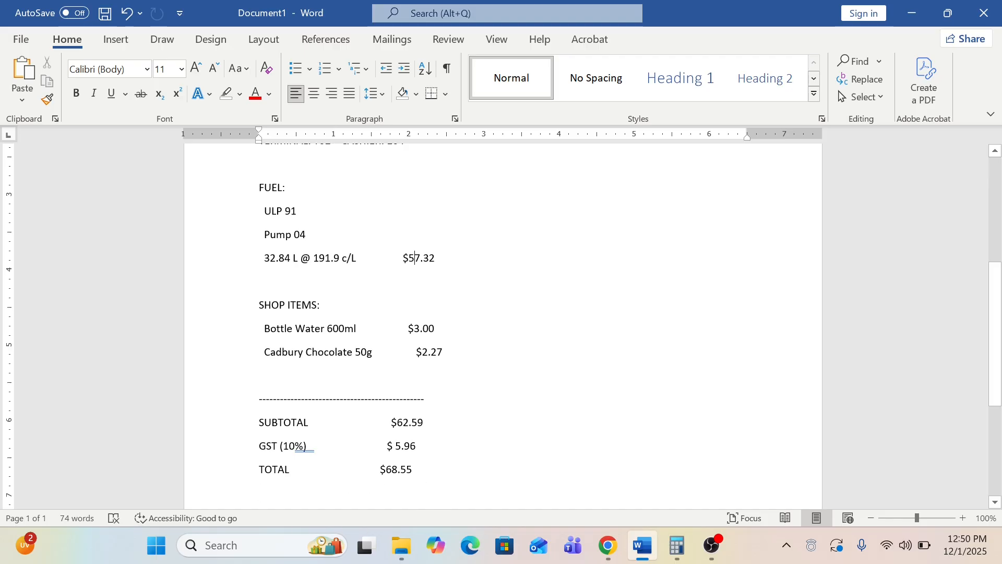
{"action": "left_click", "coordinate": [320, 305]}
- Return to the new bill in Xero and set its amounts to Tax Exclusive
{"action": "key", "text": "alt+Tab"}
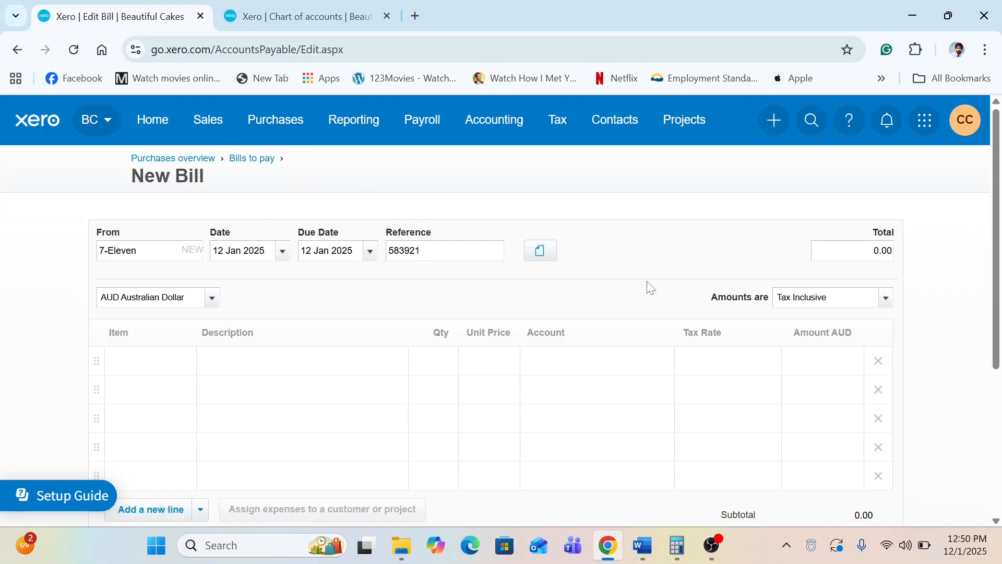
{"action": "left_click", "coordinate": [884, 297]}
{"action": "left_click", "coordinate": [852, 334]}
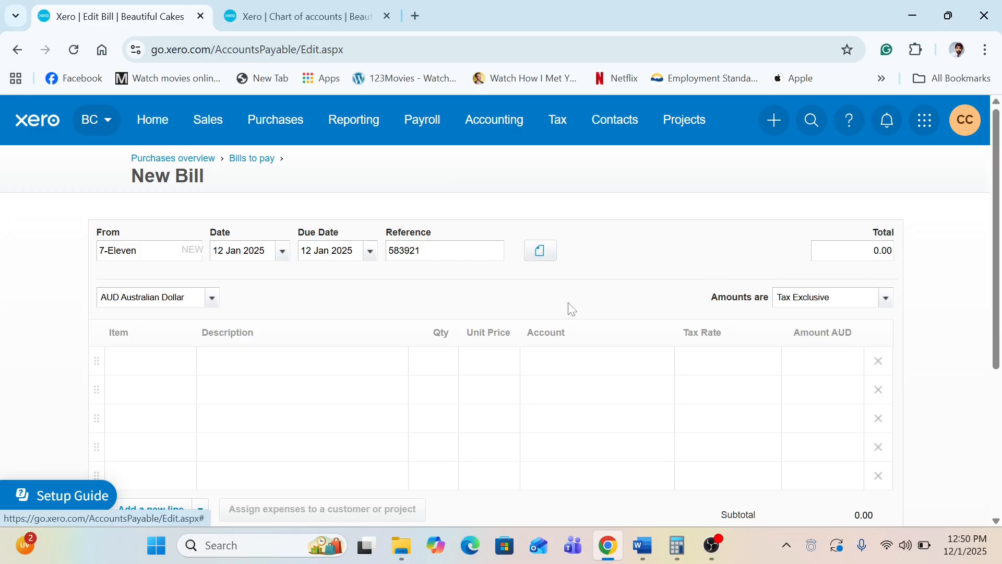
- Fill the first bill line with description Fuel, quantity 1 and unit price 57.32, checking the amount on the Word receipt
{"action": "left_click", "coordinate": [377, 366]}
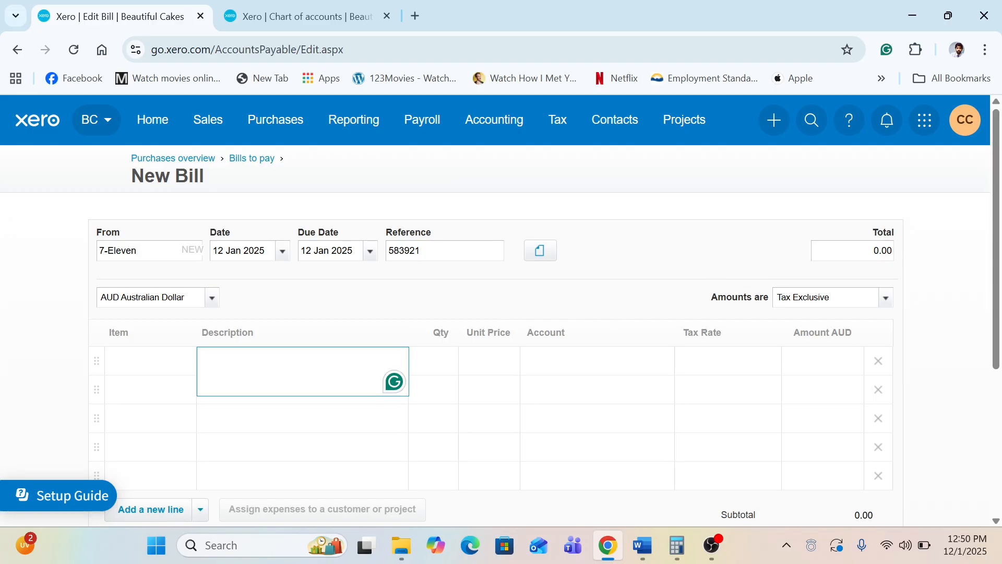
{"action": "key", "text": "alt+Tab"}
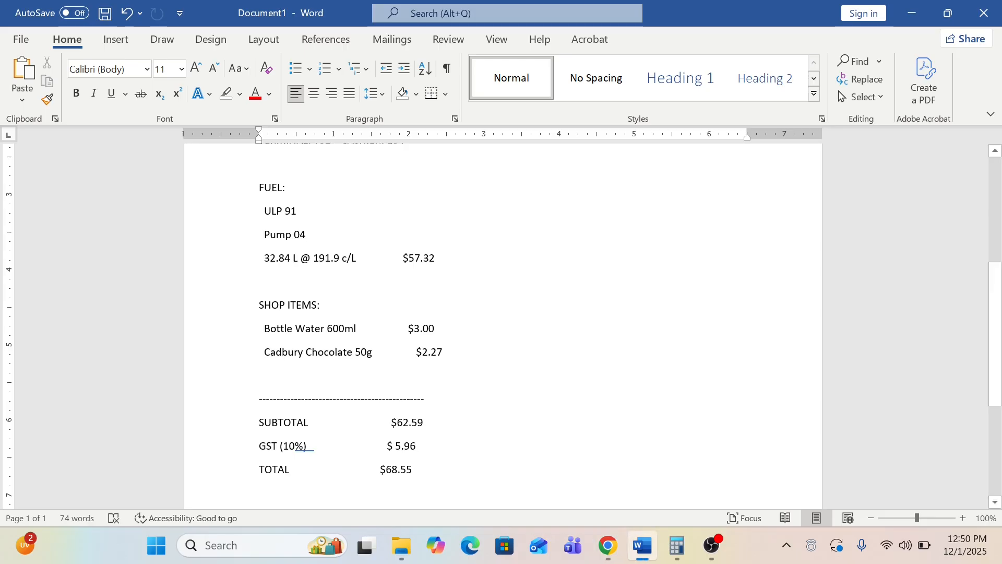
{"action": "key", "text": "alt+Tab"}
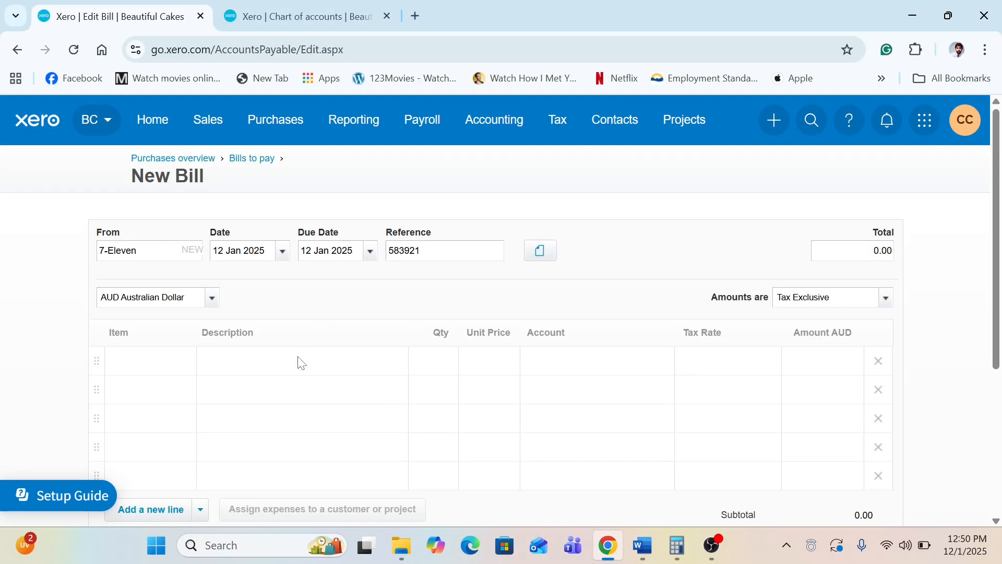
{"action": "type", "text": "Fuel"}
{"action": "key", "text": "Tab"}
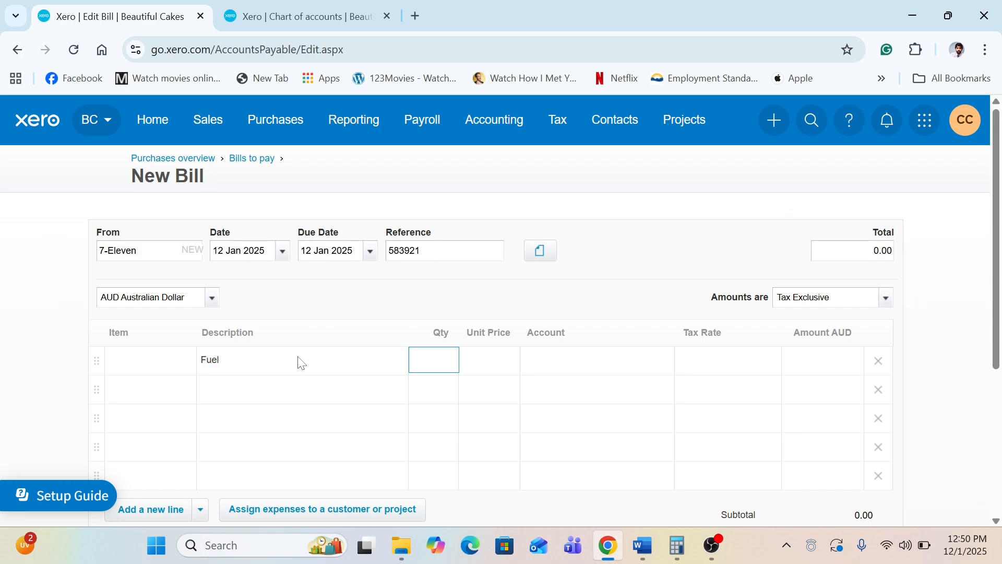
{"action": "type", "text": "1"}
{"action": "key", "text": "Tab"}
{"action": "key", "text": "alt+Tab"}
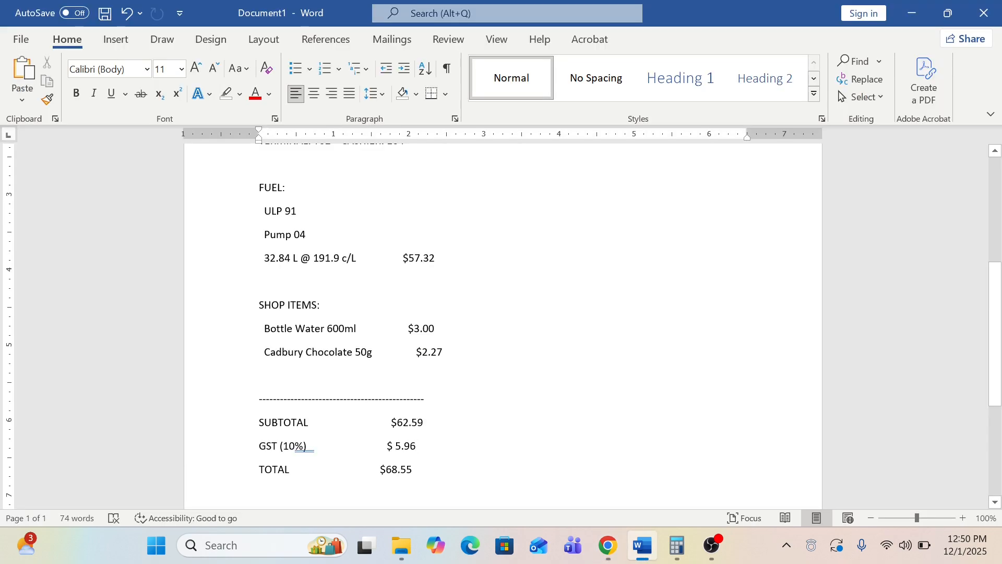
{"action": "key", "text": "alt+Tab"}
{"action": "left_click", "coordinate": [472, 359]}
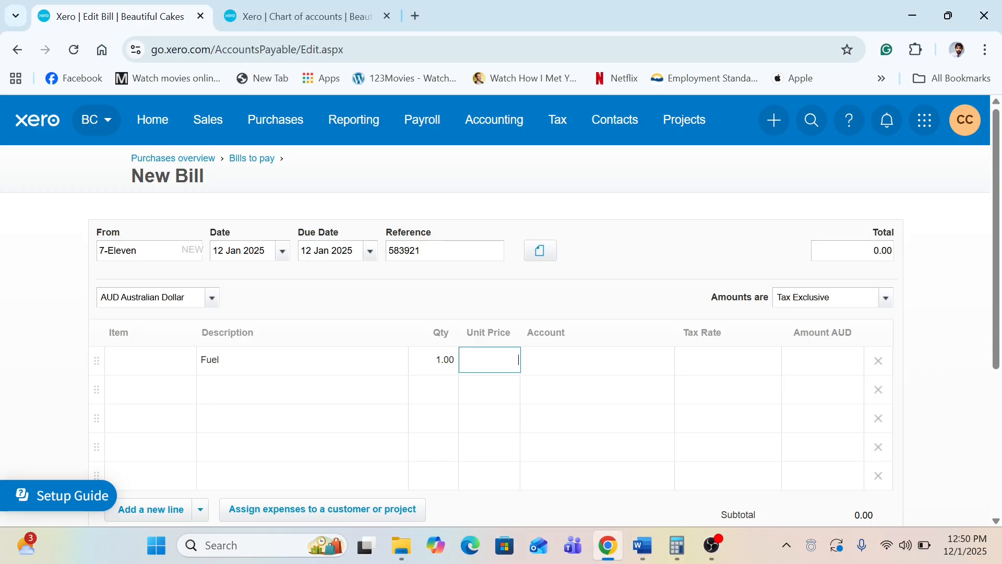
{"action": "type", "text": "57.32"}
{"action": "key", "text": "Tab"}
- Assign the Fuel line to account 449 - Motor Vehicle Expenses
{"action": "type", "text": "fue"}
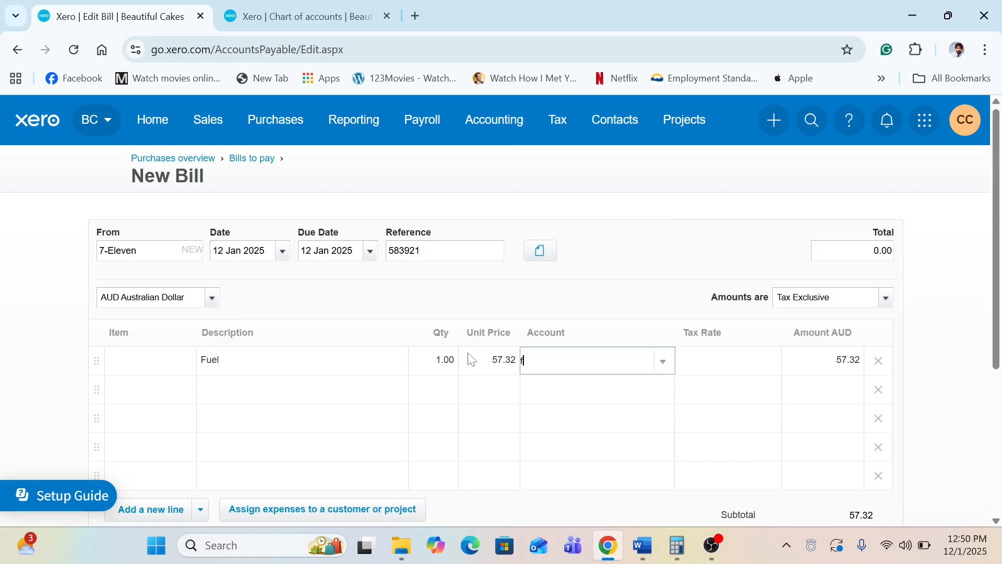
{"action": "key", "text": "BackSpace"}
{"action": "type", "text": "==md"}
{"action": "key", "text": "BackSpace"}
{"action": "key", "text": "BackSpace"}
{"action": "key", "text": "BackSpace"}
{"action": "key", "text": "BackSpace"}
{"action": "key", "text": "BackSpace"}
{"action": "key", "text": "BackSpace"}
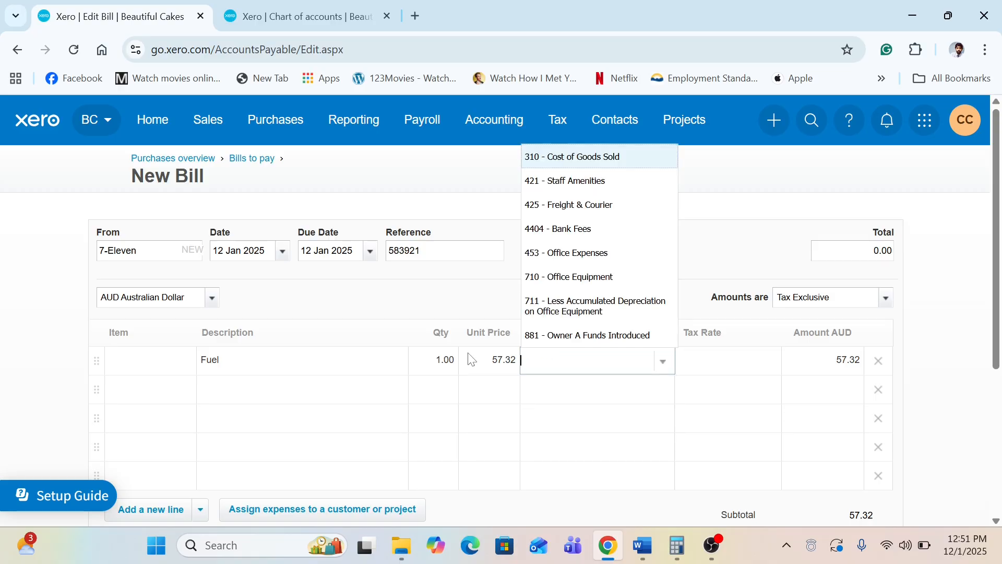
{"action": "type", "text": "motor"}
{"action": "key", "text": "Tab"}
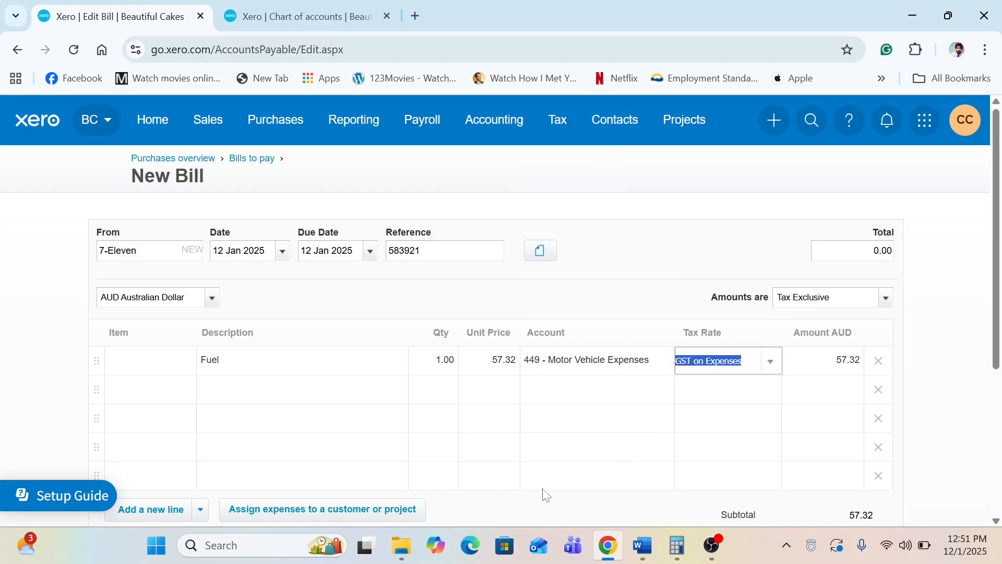
- Fill the second bill line with description Water, quantity 1 and unit price 3.00, checking the amount on the Word receipt
{"action": "left_click", "coordinate": [364, 391]}
{"action": "key", "text": "alt+Tab"}
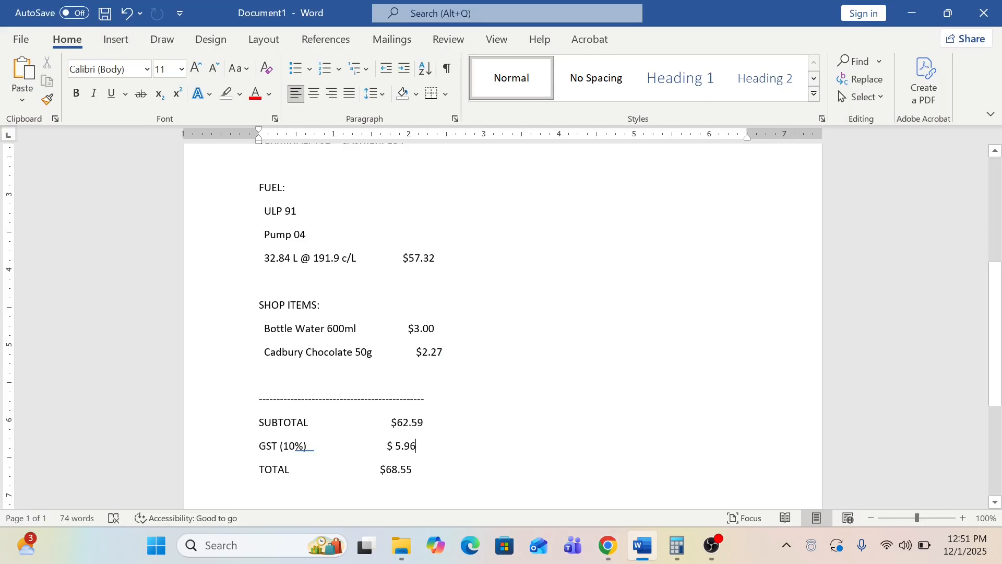
{"action": "key", "text": "alt+Tab"}
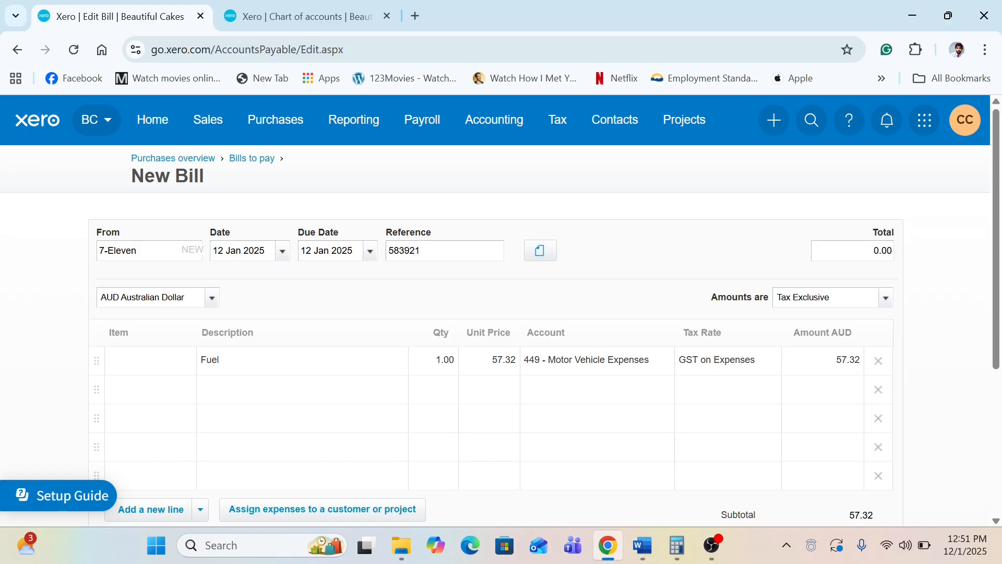
{"action": "left_click", "coordinate": [367, 398]}
{"action": "type", "text": "Water"}
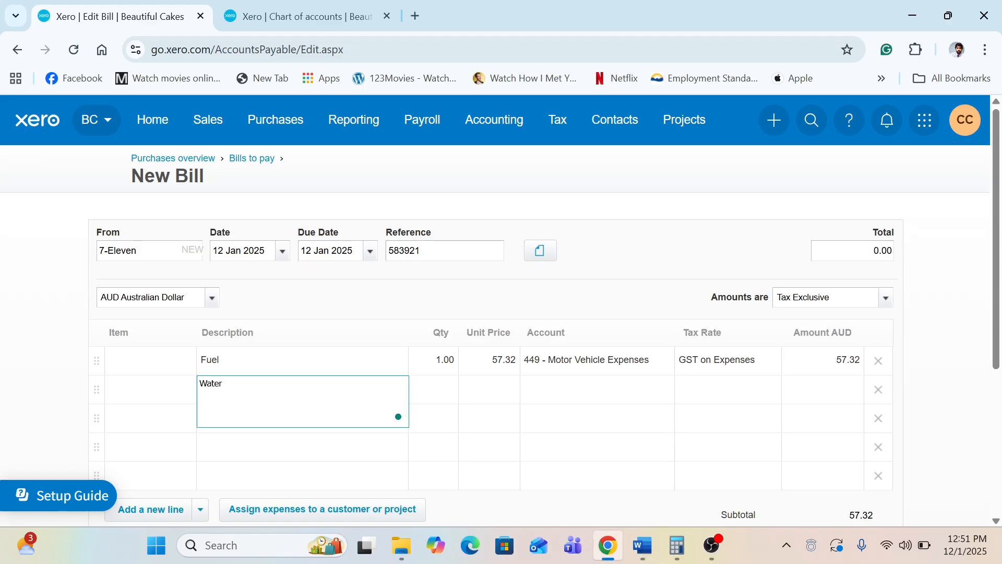
{"action": "key", "text": "Tab"}
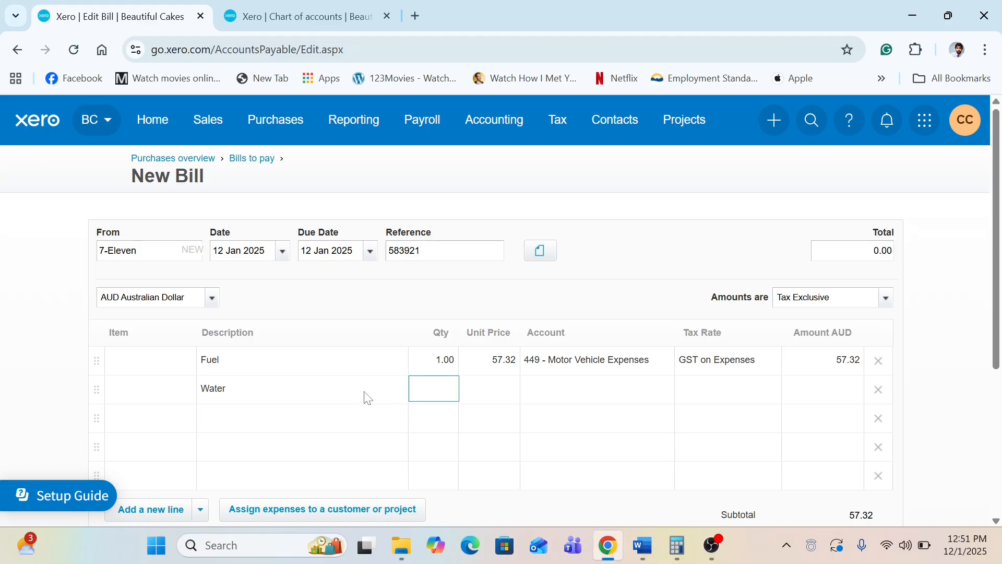
{"action": "type", "text": "1"}
{"action": "key", "text": "alt+Tab"}
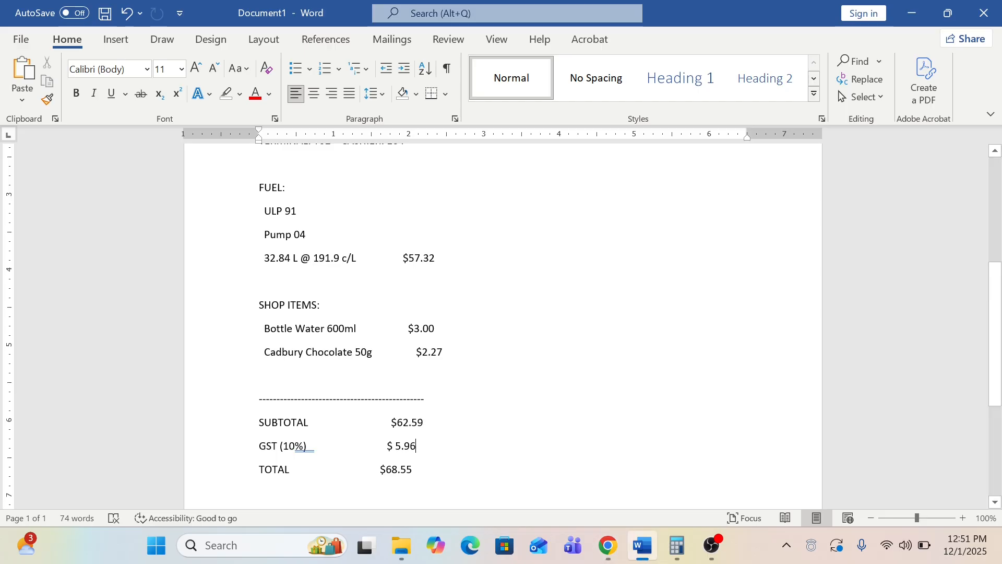
{"action": "key", "text": "alt+Tab"}
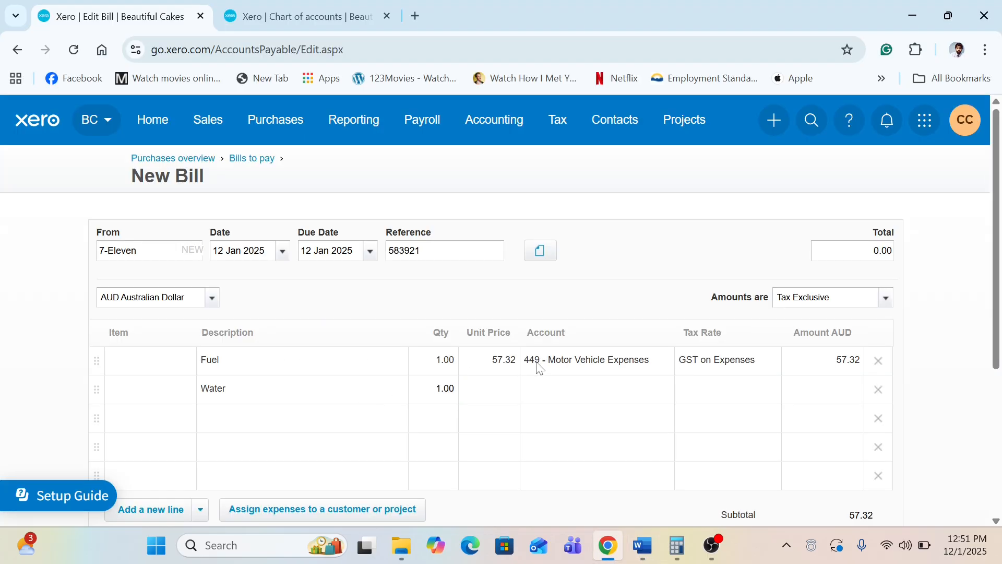
{"action": "left_click", "coordinate": [515, 392]}
{"action": "type", "text": "3"}
{"action": "key", "text": "Tab"}
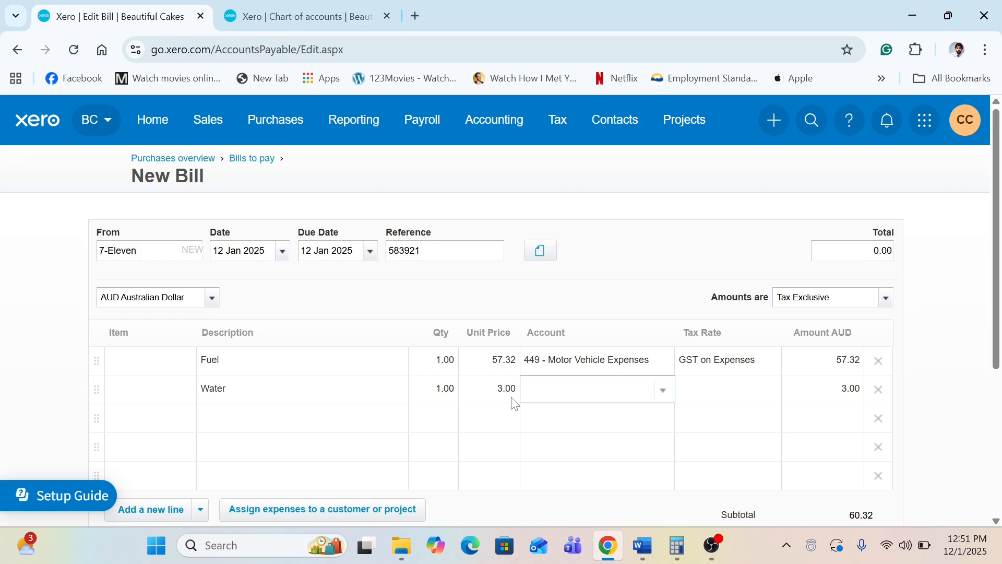
- Assign the Water line to account 421 - Staff Amenities with the tax rate GST Free Expenses
{"action": "type", "text": "staff"}
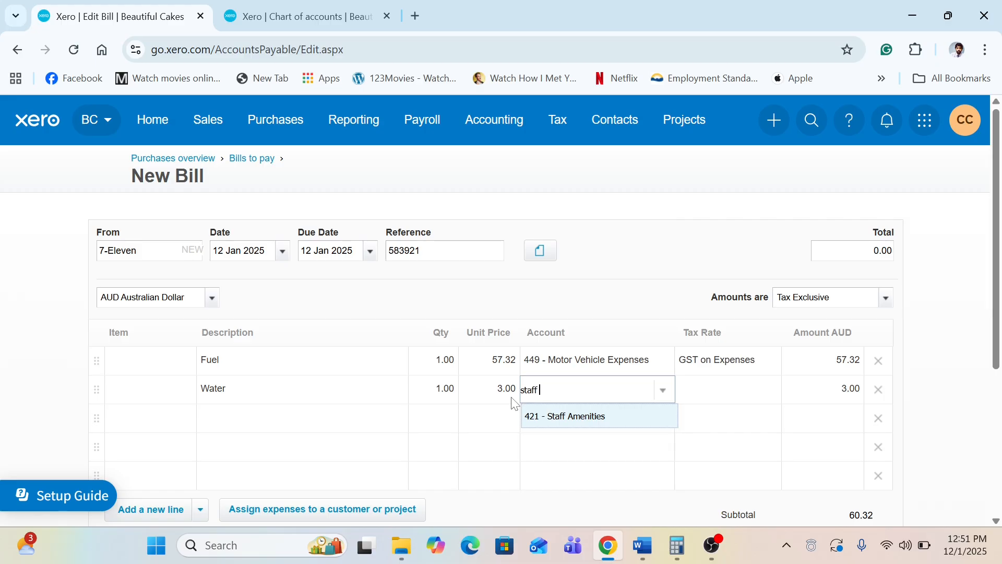
{"action": "key", "text": "Tab"}
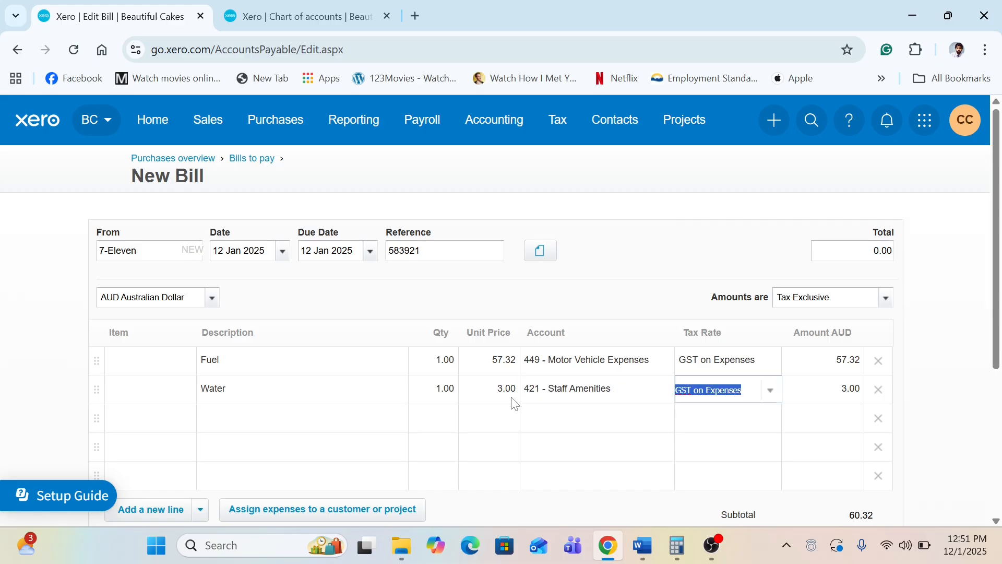
{"action": "type", "text": "free"}
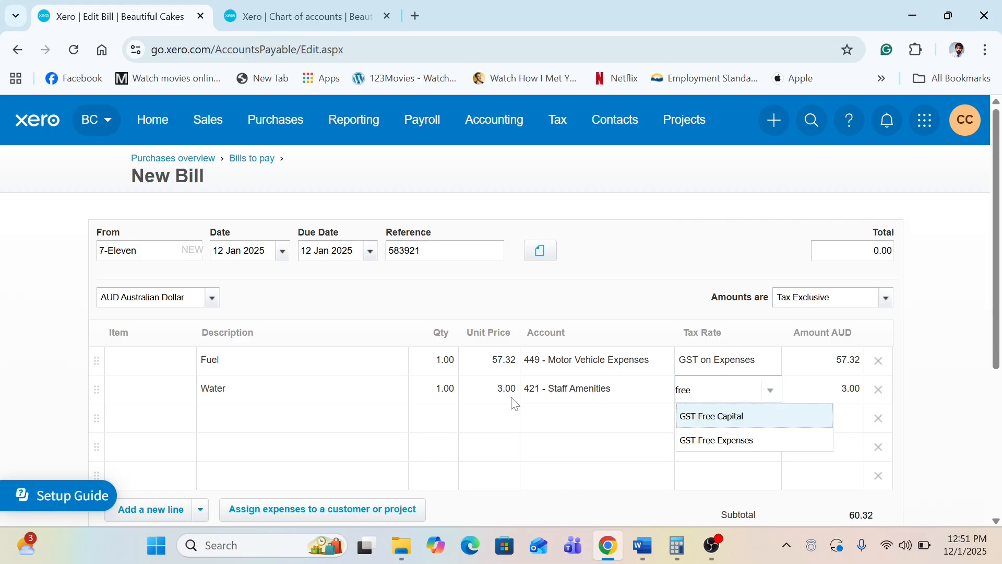
{"action": "key", "text": "Down"}
{"action": "key", "text": "Tab"}
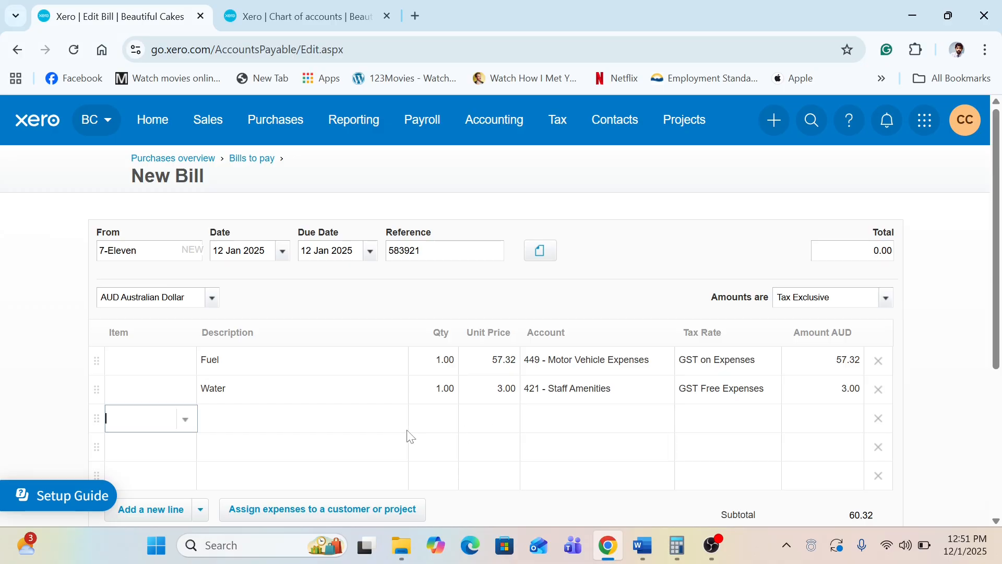
- Fill the third bill line with description Chocolate, quantity 1 and unit price 2.27, checking the amount on the Word receipt
{"action": "key", "text": "Tab"}
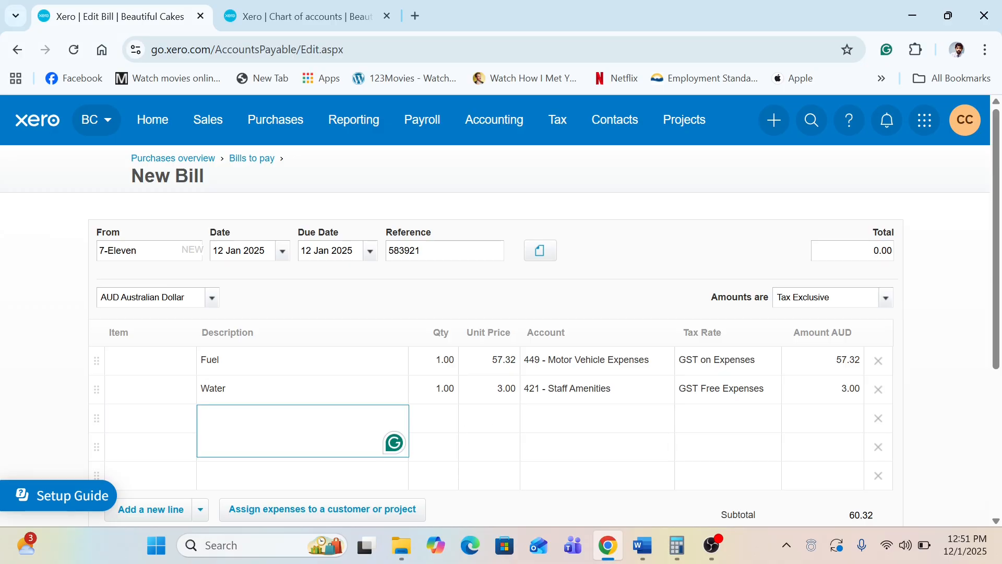
{"action": "type", "text": "Chocolate"}
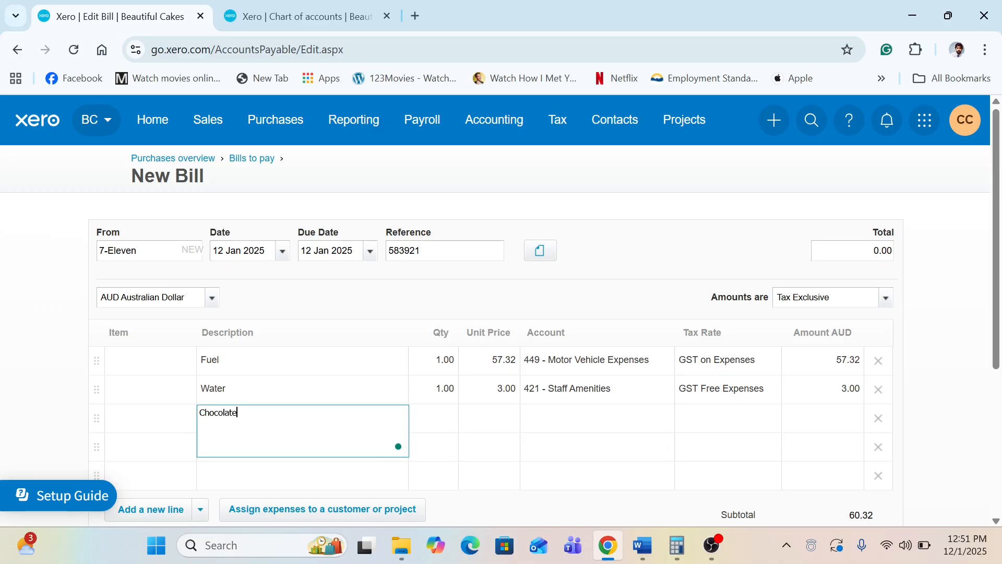
{"action": "key", "text": "Tab"}
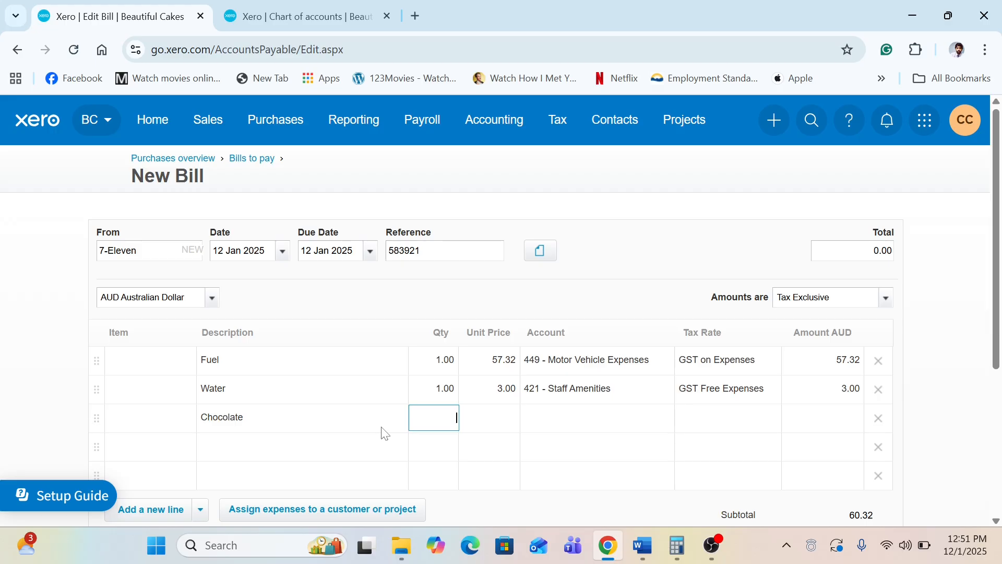
{"action": "type", "text": "1"}
{"action": "key", "text": "Tab"}
{"action": "key", "text": "alt+Tab"}
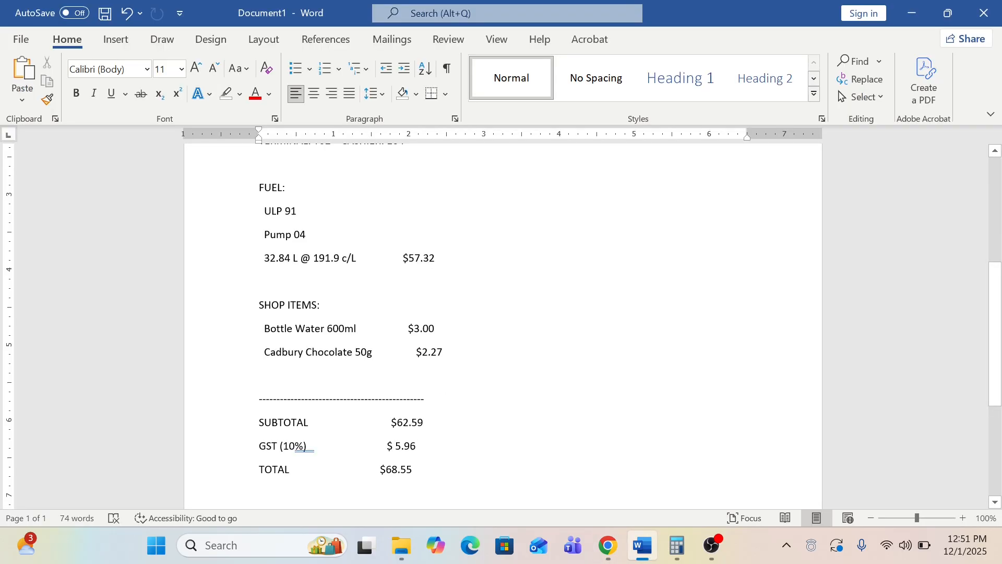
{"action": "key", "text": "alt+Tab"}
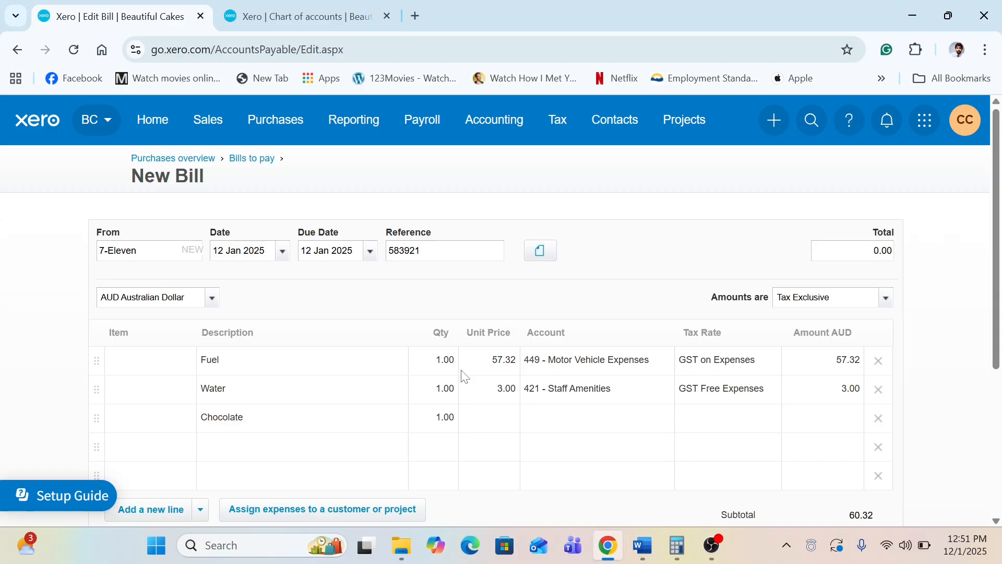
{"action": "left_click", "coordinate": [488, 428]}
{"action": "type", "text": "2.27"}
{"action": "key", "text": "Tab"}
- Assign the Chocolate line to account 421 - Staff Amenities with the tax rate GST on Expenses
{"action": "type", "text": "staff"}
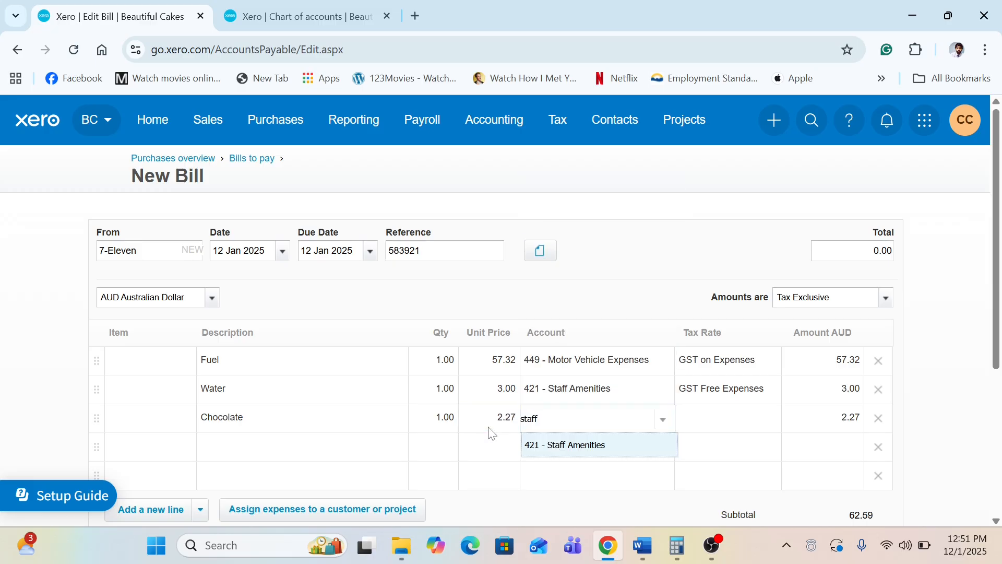
{"action": "key", "text": "Tab"}
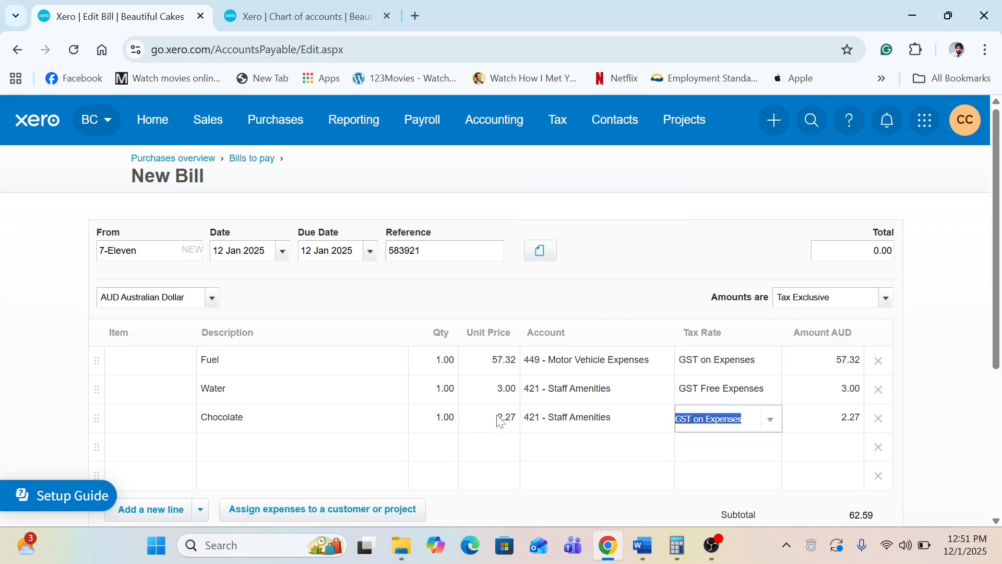
{"action": "key", "text": "Tab"}
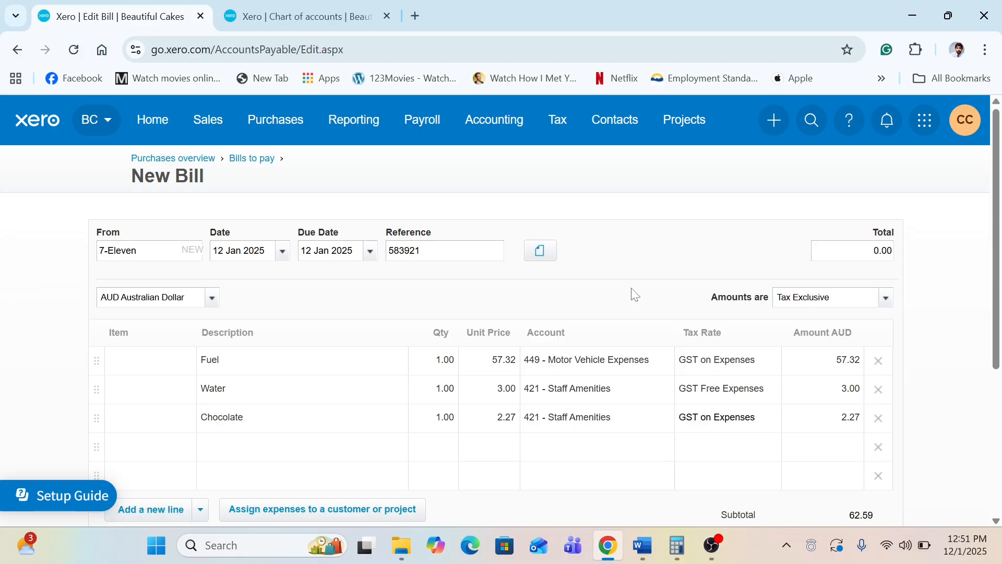
- Compare the Xero bill's subtotal, GST and total with the corresponding amounts on the Word receipt
{"action": "scroll", "coordinate": [634, 294], "scroll_direction": "down", "scroll_amount": 2}
{"action": "scroll", "coordinate": [634, 294], "scroll_direction": "down", "scroll_amount": 3}
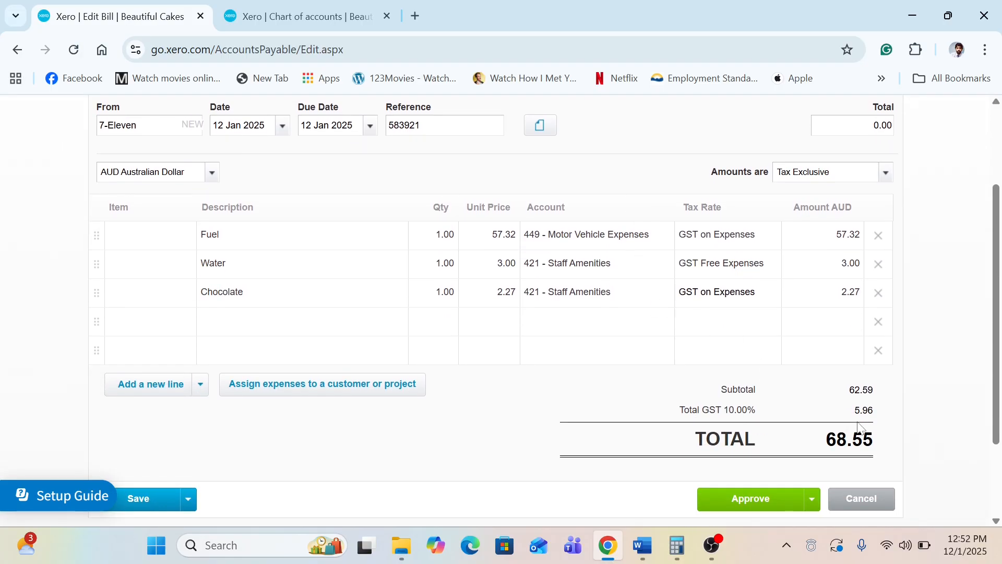
{"action": "key", "text": "alt+Tab"}
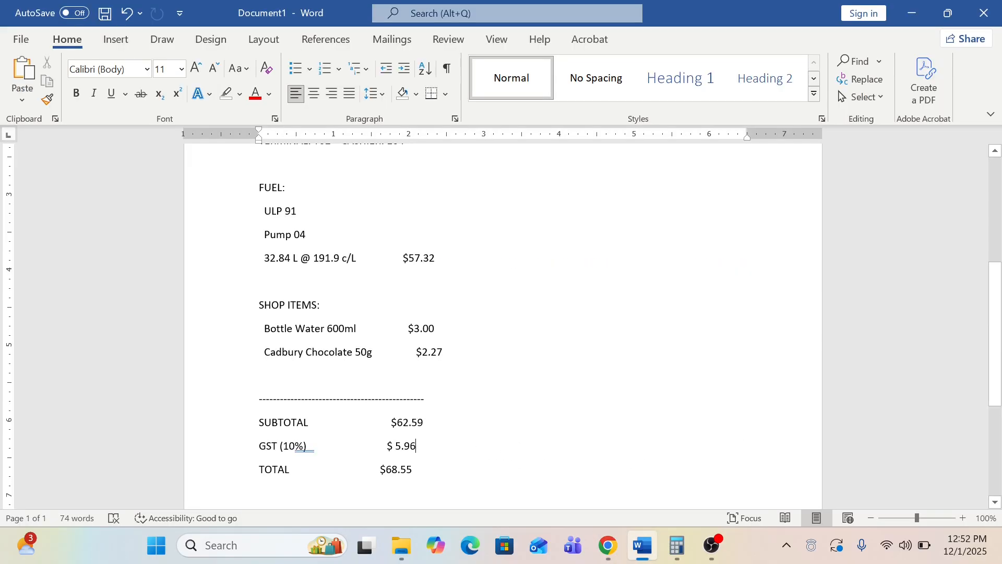
{"action": "left_click_drag", "start_coordinate": [396, 446], "coordinate": [399, 452]}
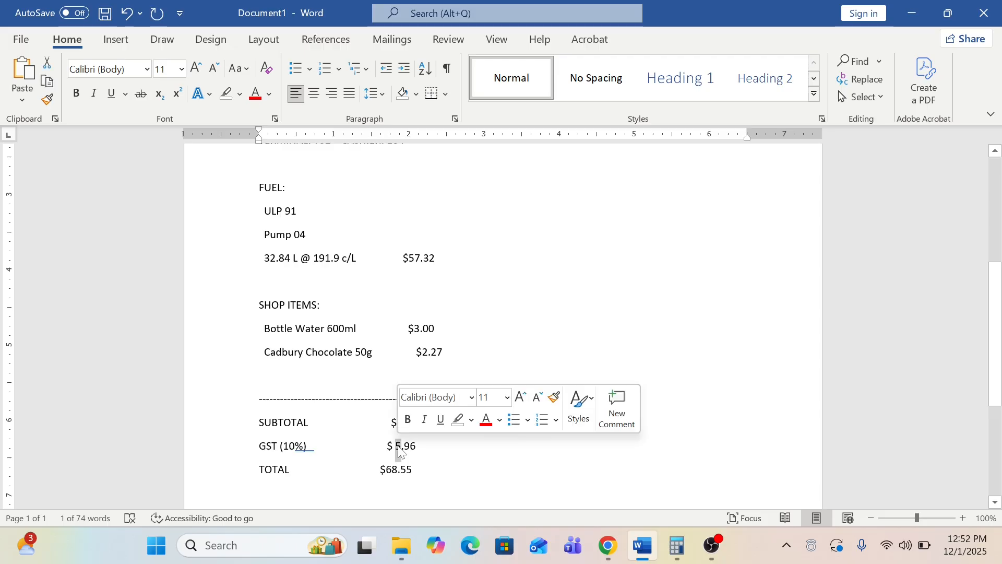
{"action": "left_click_drag", "start_coordinate": [387, 469], "coordinate": [391, 475]}
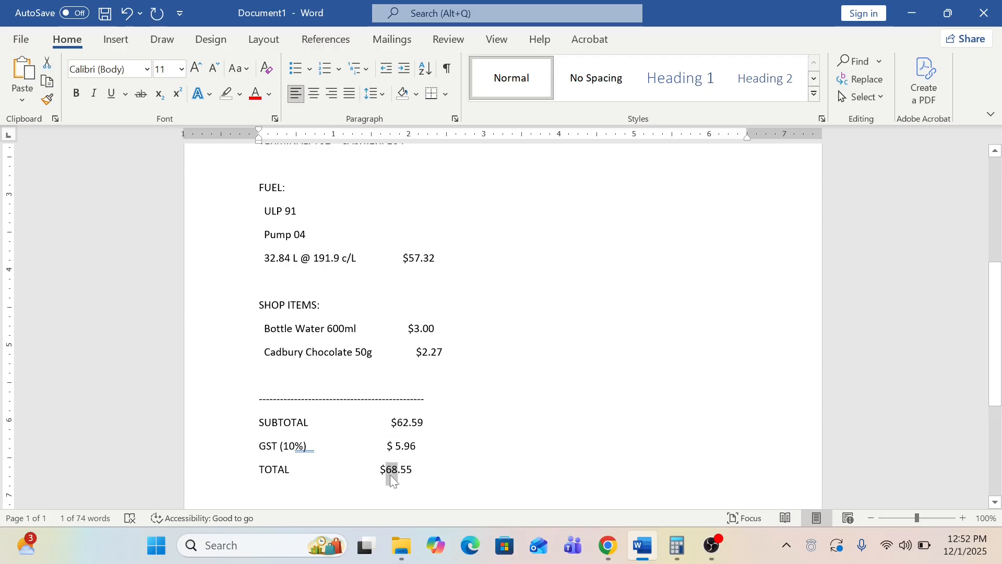
{"action": "key", "text": "alt"}
{"action": "key", "text": "alt+Tab"}
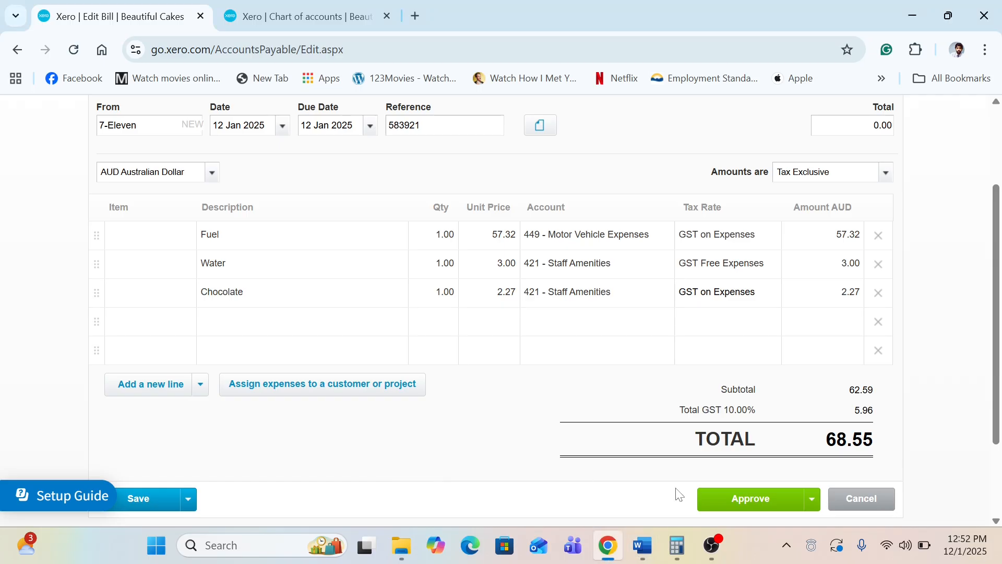
{"action": "double_click", "coordinate": [850, 440]}
{"action": "double_click", "coordinate": [861, 390]}
{"action": "key", "text": "alt+Tab"}
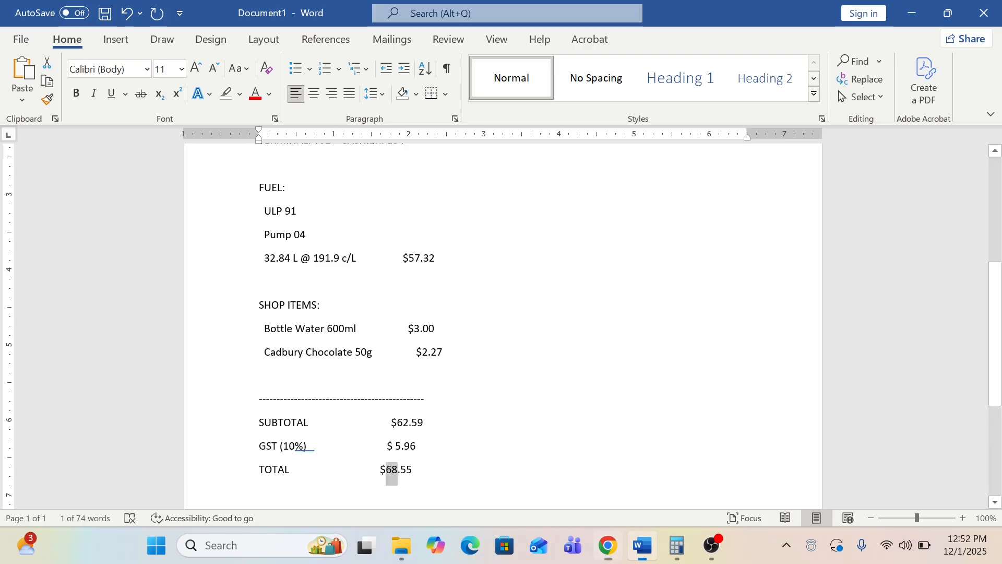
{"action": "double_click", "coordinate": [426, 423]}
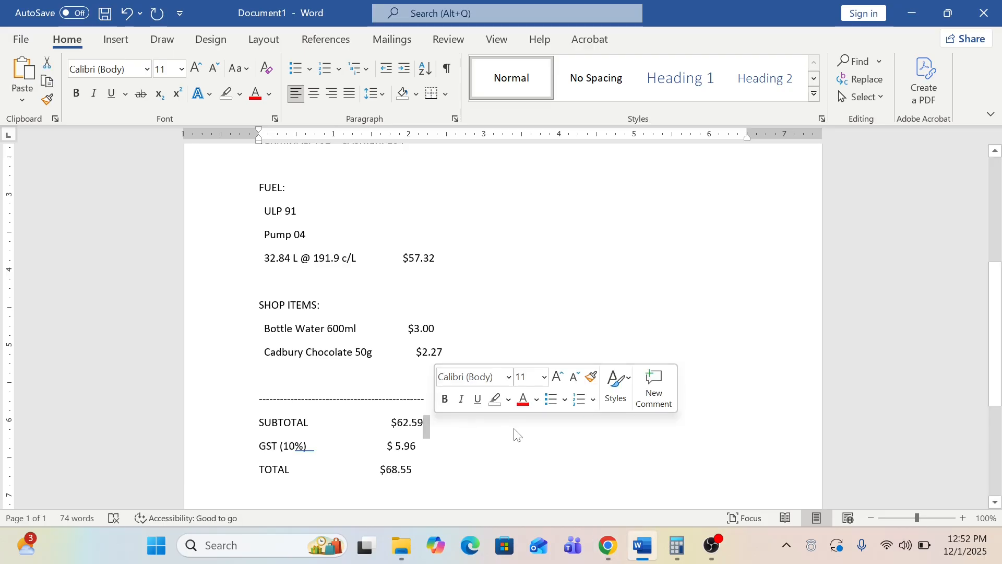
{"action": "key", "text": "alt+Tab"}
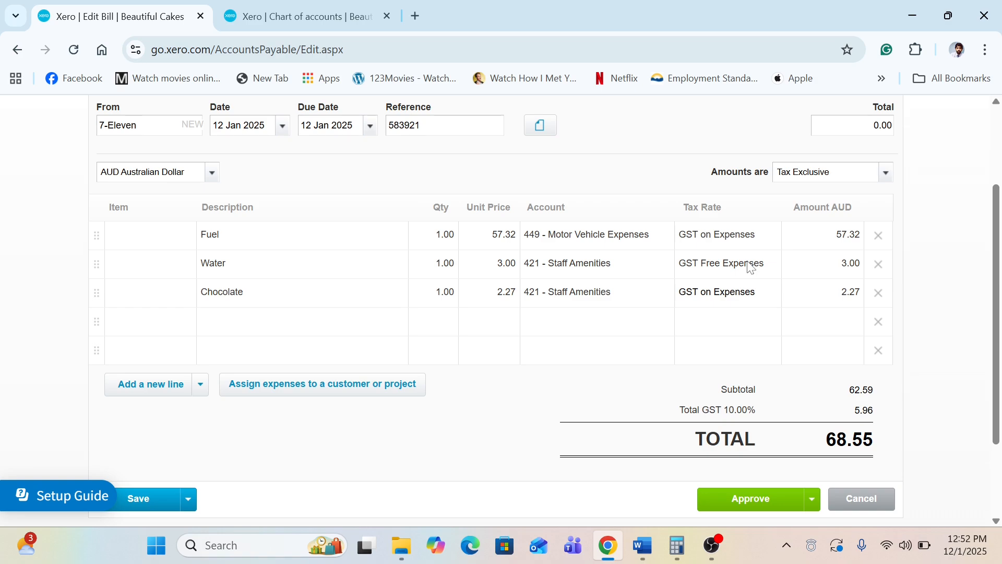
- Approve the 7-Eleven bill and review the approved bill's details
{"action": "scroll", "coordinate": [647, 170], "scroll_direction": "up", "scroll_amount": 1}
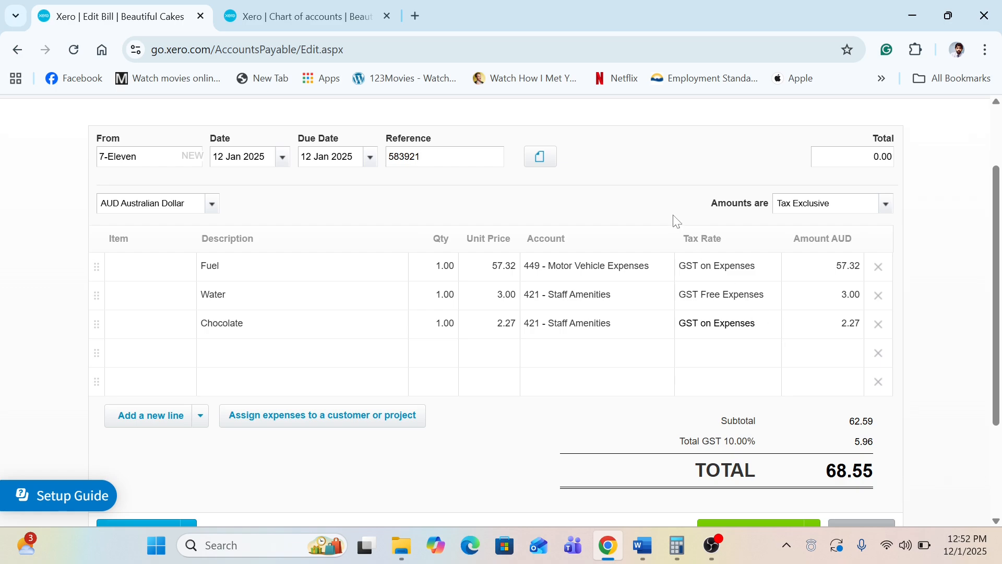
{"action": "scroll", "coordinate": [656, 211], "scroll_direction": "down", "scroll_amount": 2}
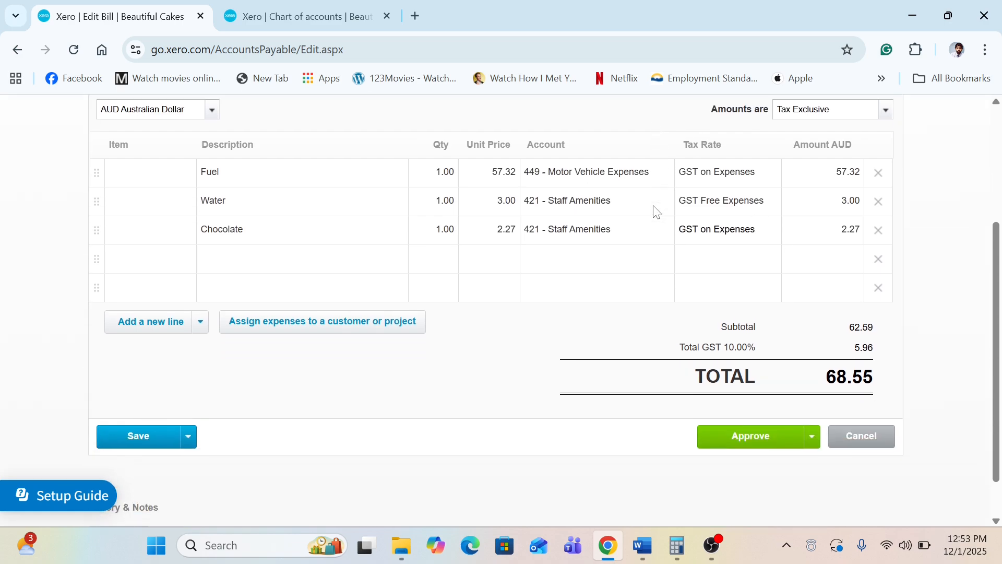
{"action": "left_click", "coordinate": [750, 445]}
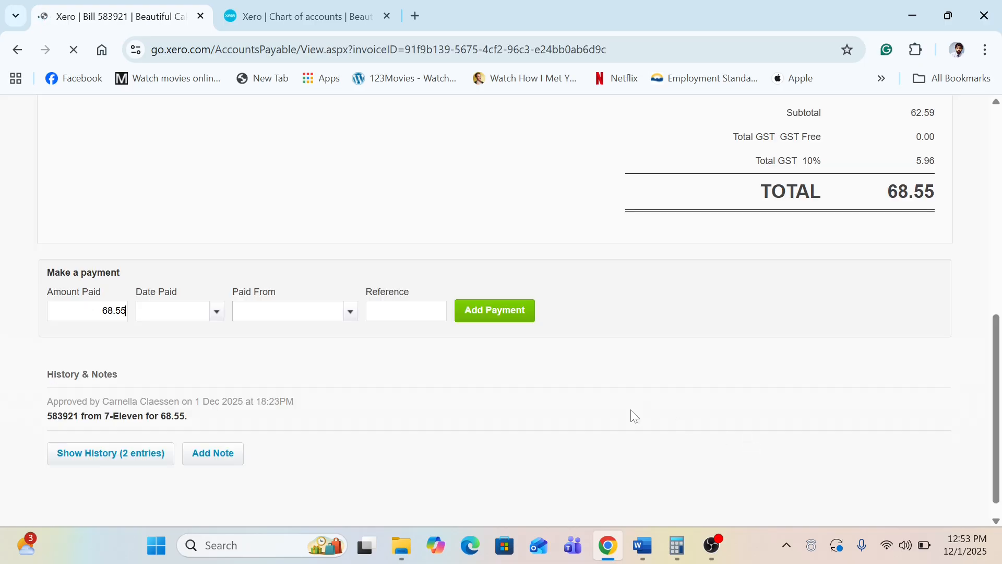
{"action": "scroll", "coordinate": [476, 281], "scroll_direction": "up", "scroll_amount": 3}
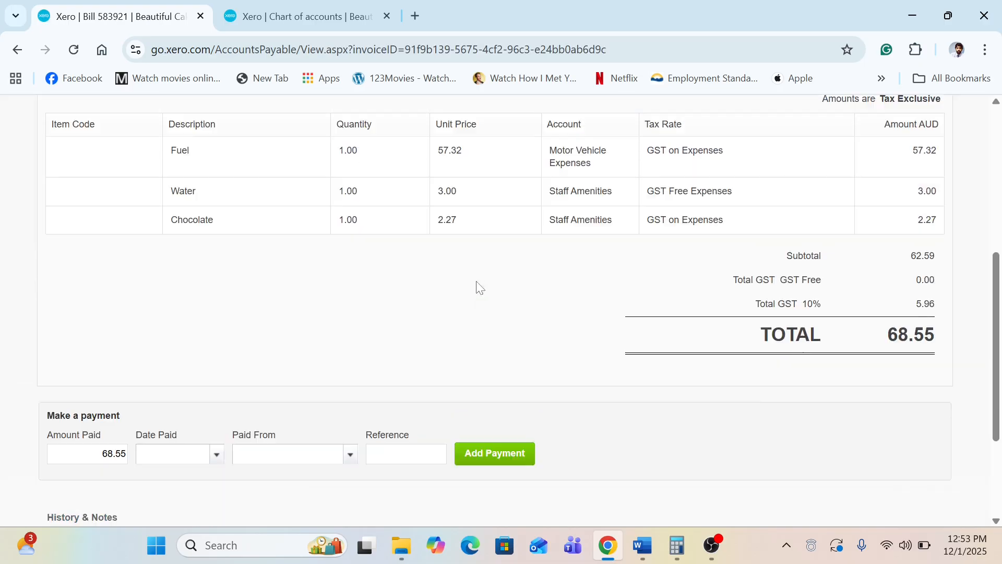
{"action": "scroll", "coordinate": [477, 286], "scroll_direction": "up", "scroll_amount": 6}
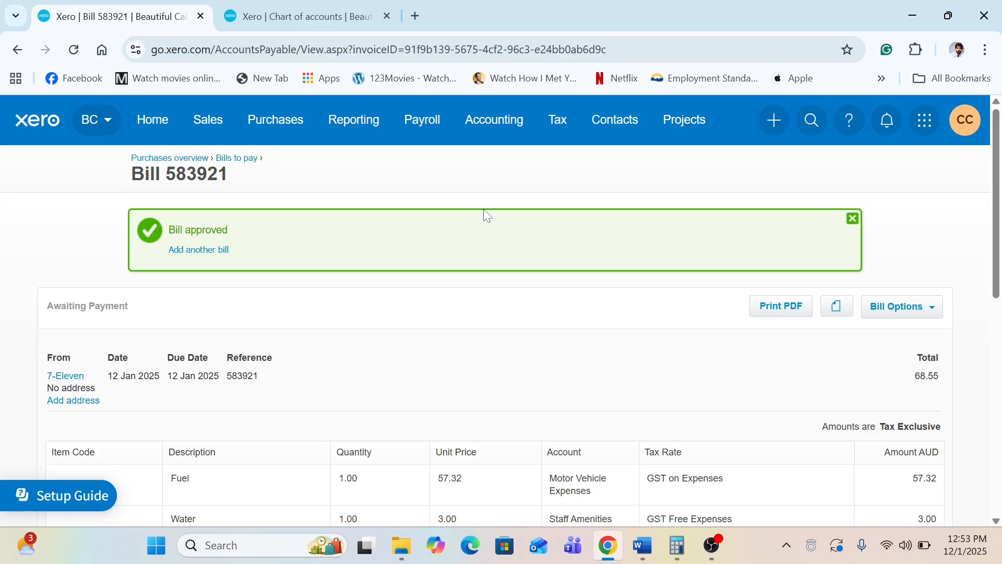